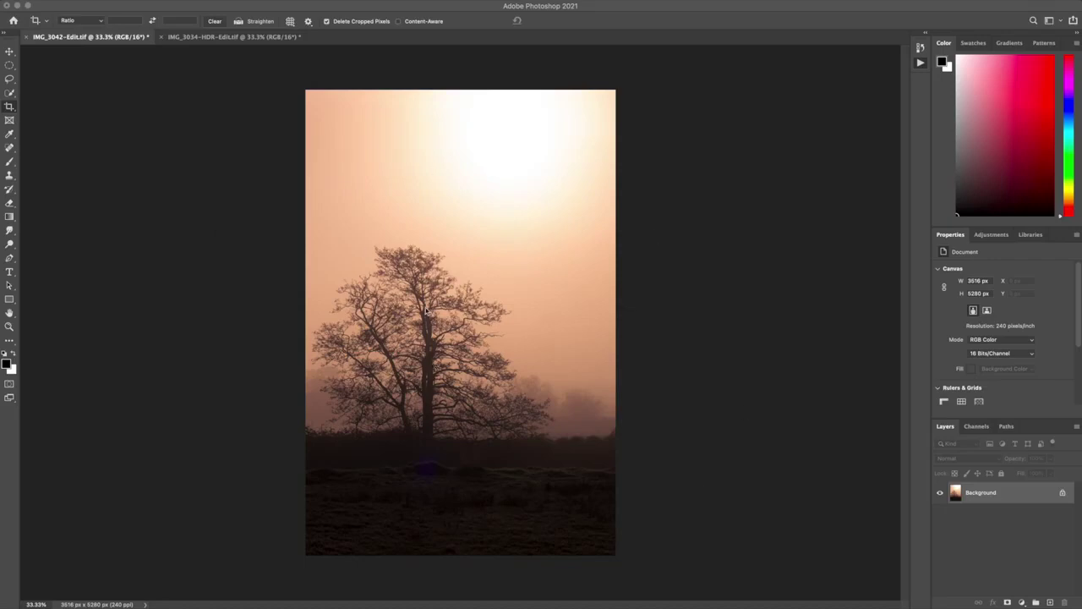
Step: Bring Photoshop to the front and show the Actions panel with the Frames action set
{"action": "mouse_move", "coordinate": [124, 11]}
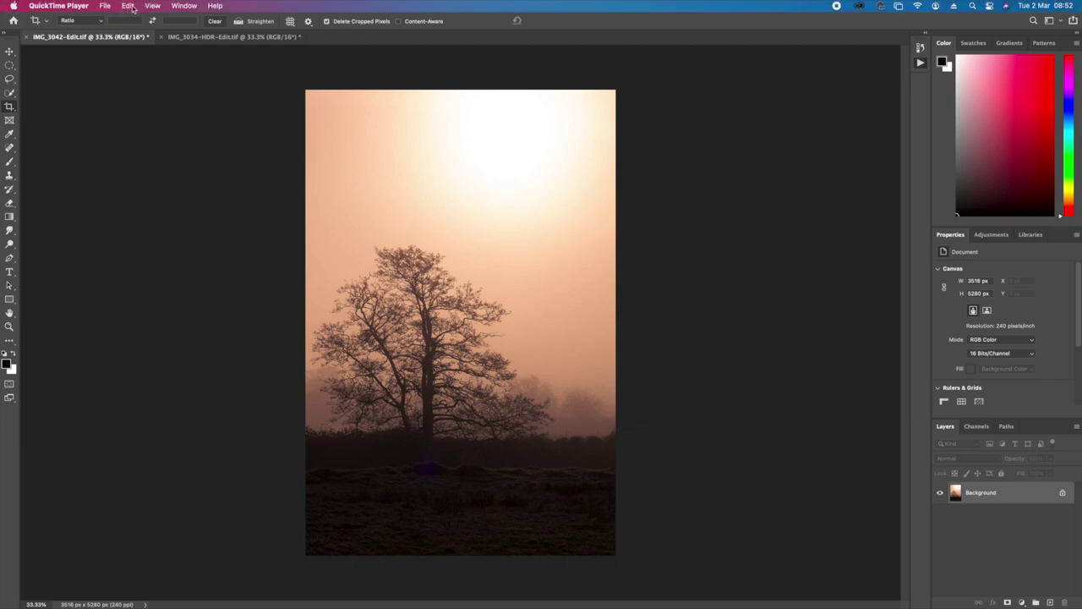
{"action": "left_click", "coordinate": [133, 107]}
{"action": "key", "text": "alt+F9"}
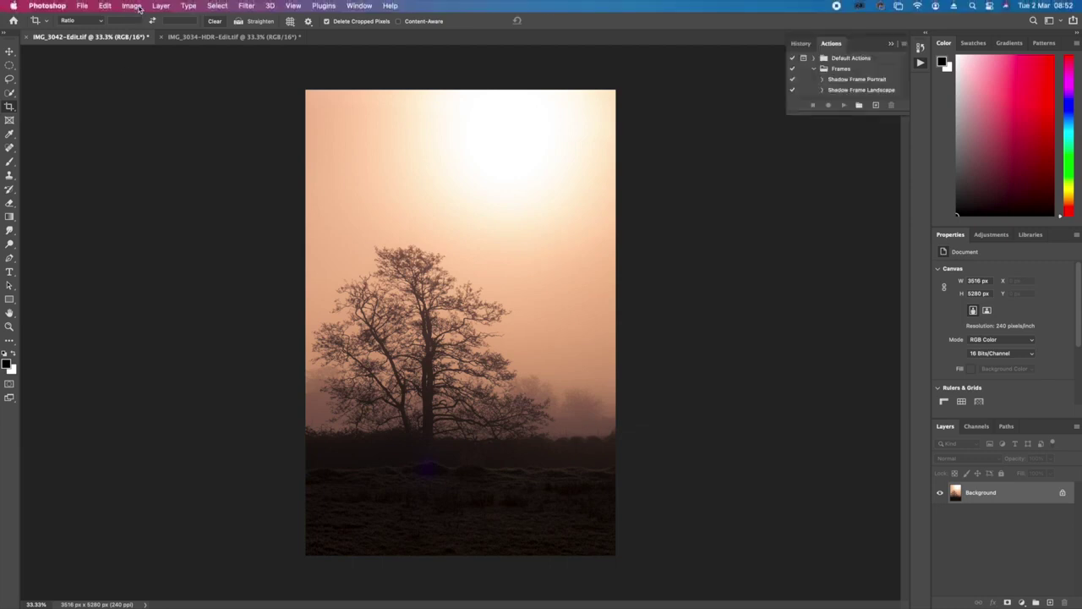
{"action": "left_click", "coordinate": [160, 7]}
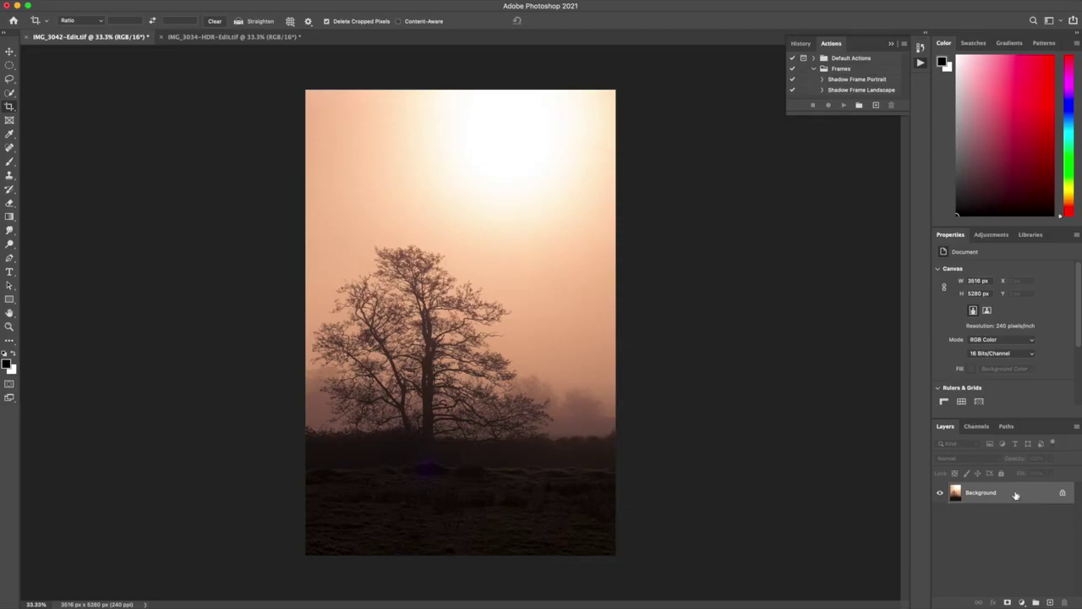
Step: Duplicate the Background layer and enter a relative 2 px width and 2 px height canvas increase
{"action": "left_click_drag", "start_coordinate": [1016, 495], "coordinate": [1048, 601]}
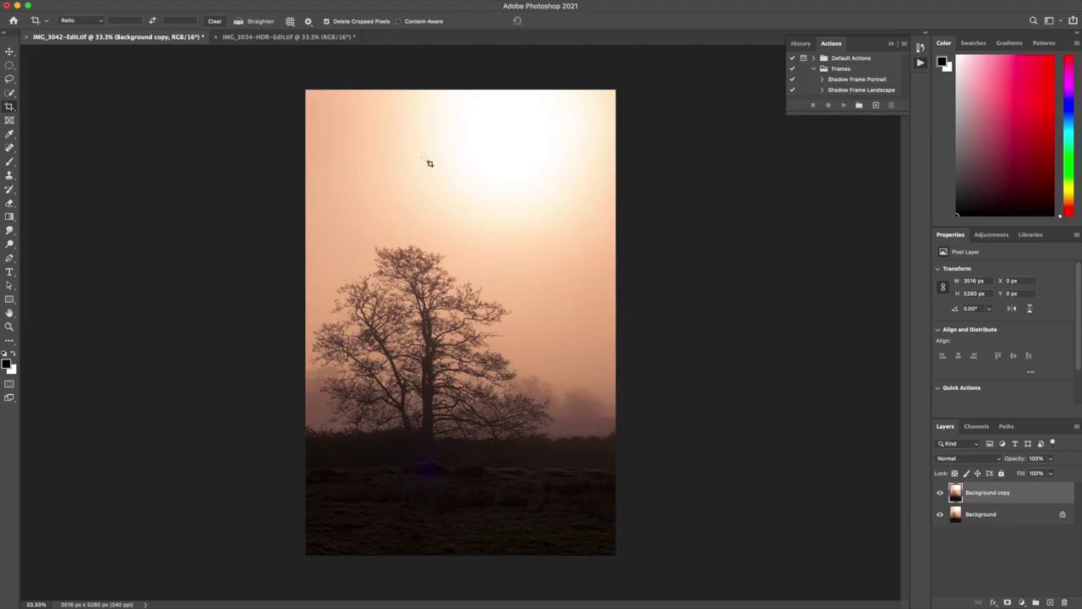
{"action": "left_click", "coordinate": [133, 7]}
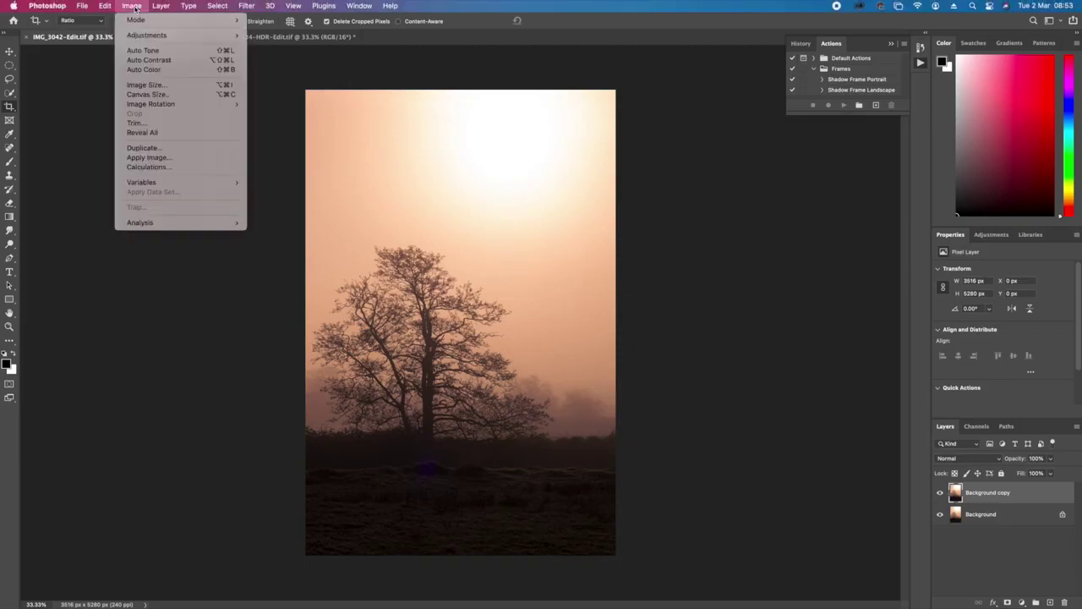
{"action": "left_click", "coordinate": [146, 94]}
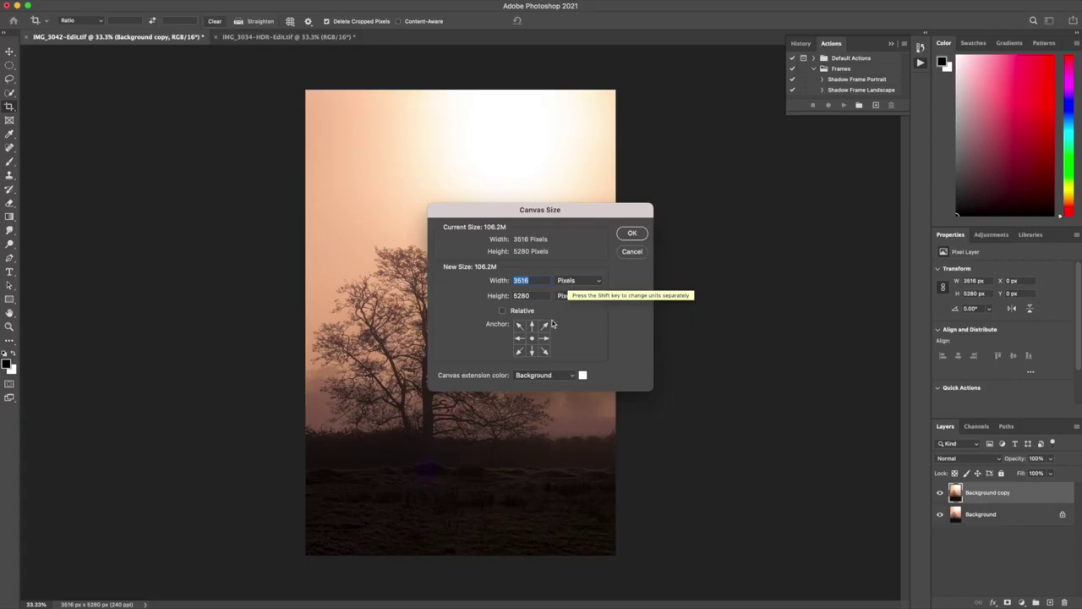
{"action": "left_click", "coordinate": [502, 311]}
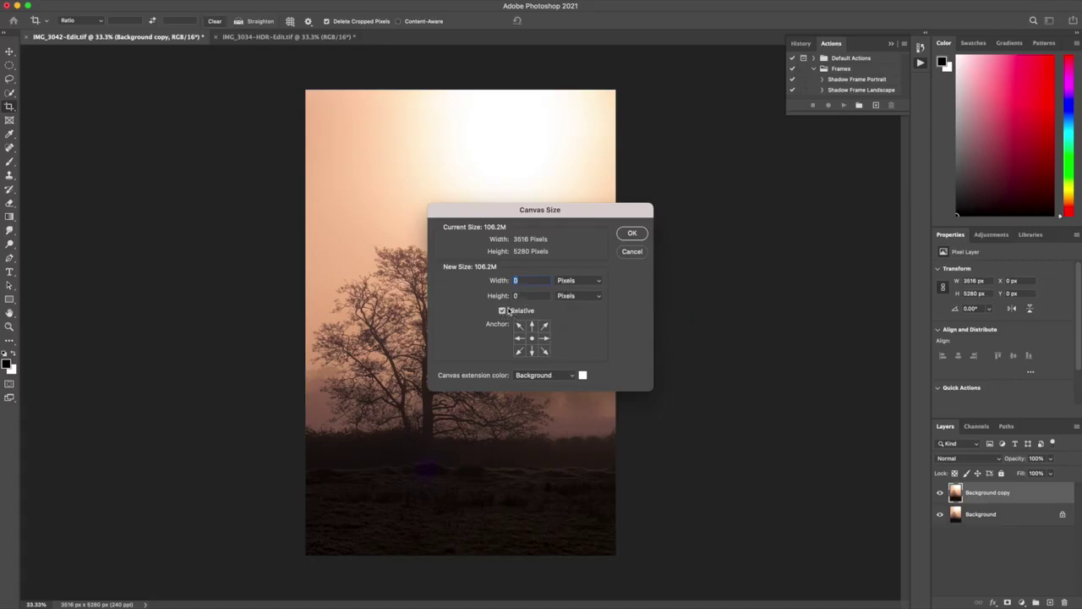
{"action": "type", "text": "2"}
{"action": "key", "text": "Tab"}
{"action": "type", "text": "2"}
{"action": "double_click", "coordinate": [524, 297]}
Step: Set the canvas extension colour to black and apply it, giving a 3518 × 5282 px canvas
{"action": "left_click", "coordinate": [581, 374]}
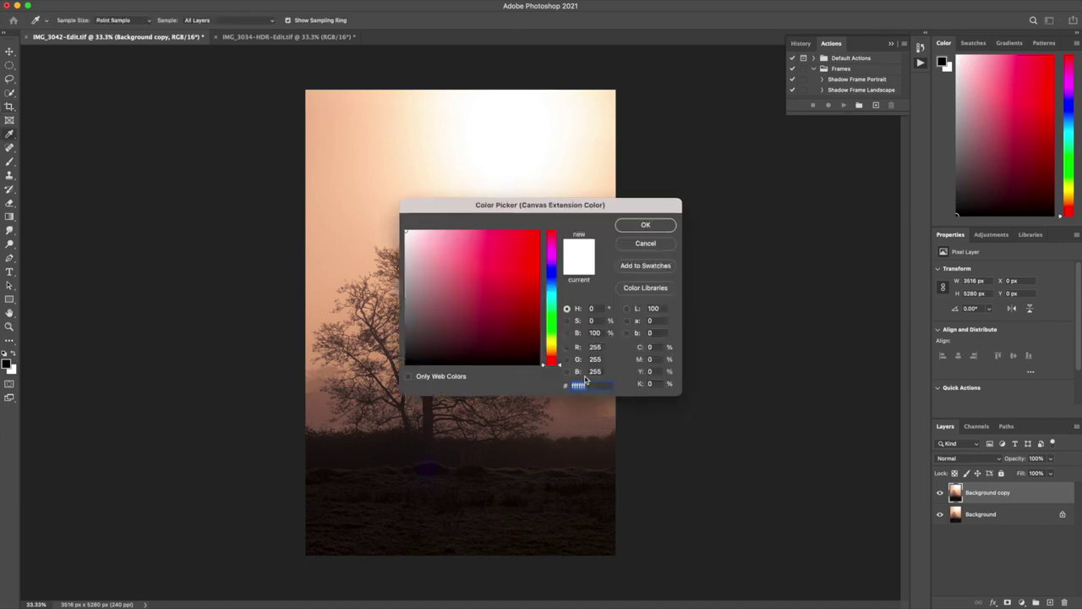
{"action": "left_click", "coordinate": [416, 360]}
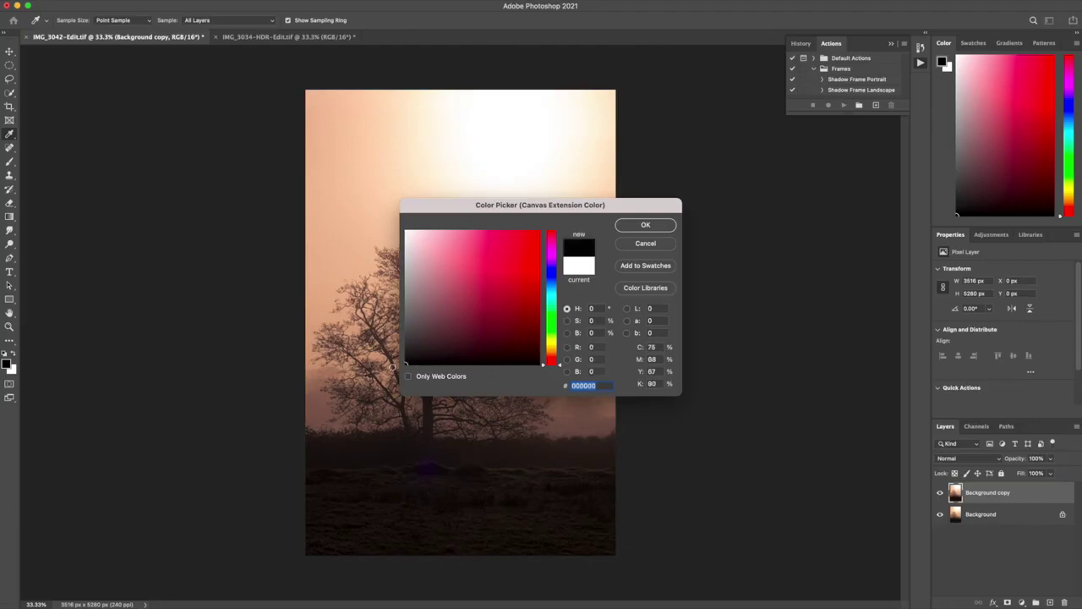
{"action": "left_click", "coordinate": [634, 226]}
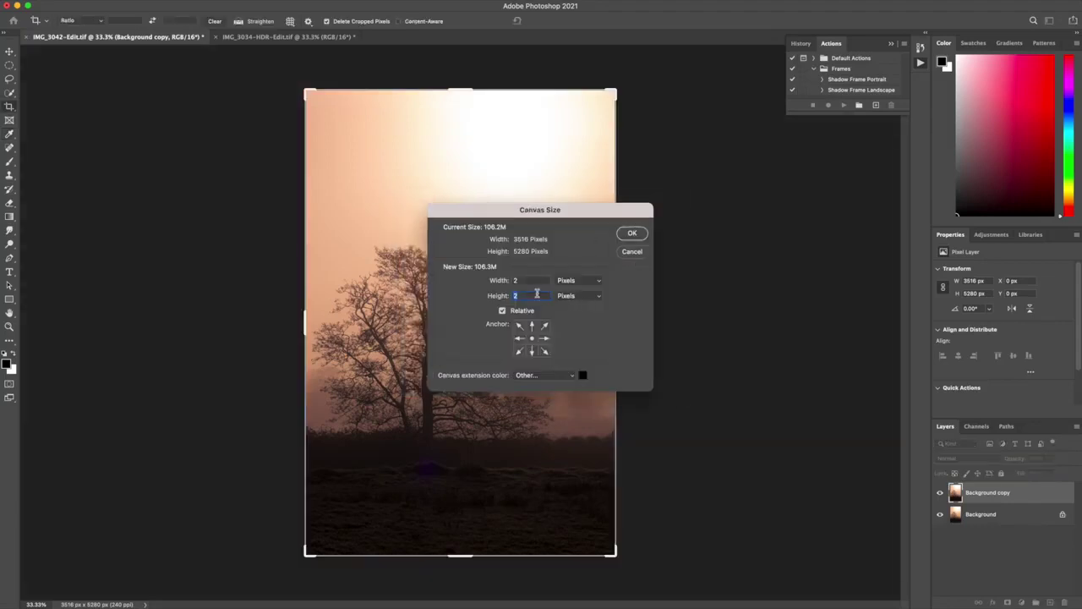
{"action": "left_click", "coordinate": [502, 310]}
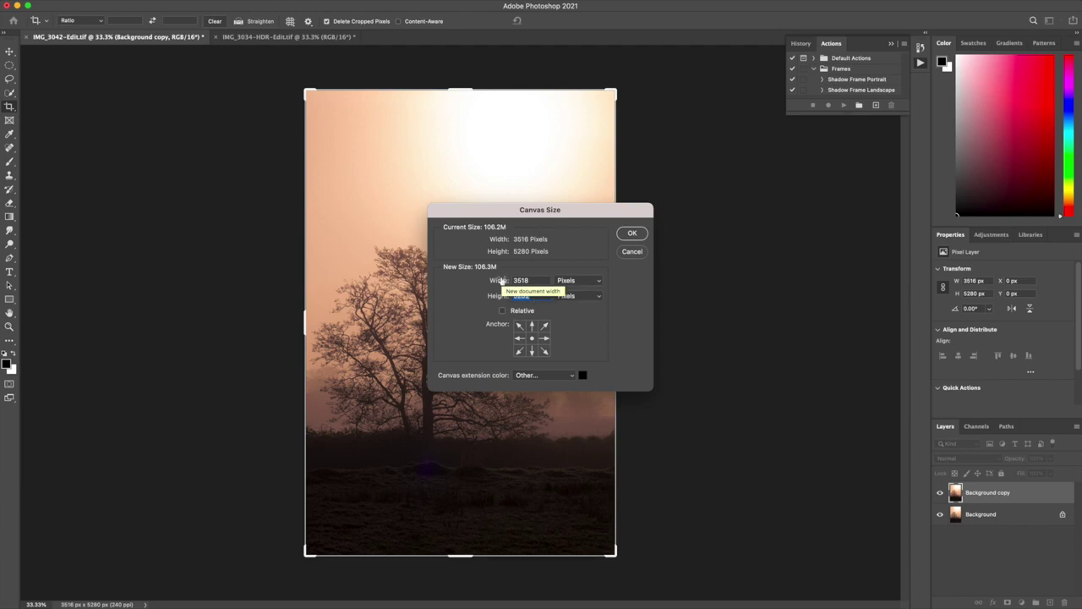
{"action": "left_click", "coordinate": [502, 310]}
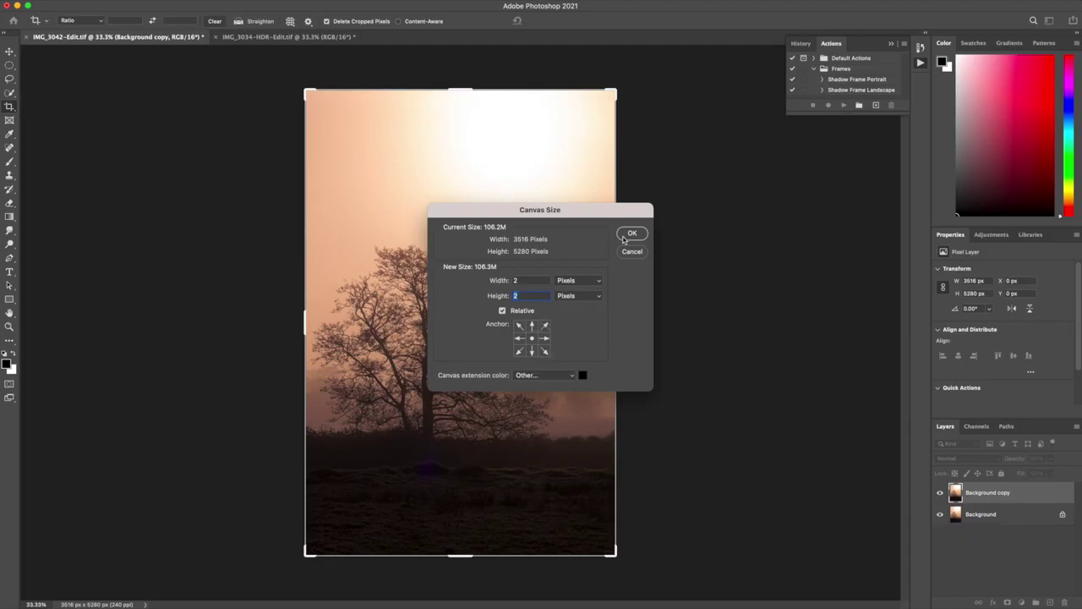
{"action": "left_click", "coordinate": [627, 234]}
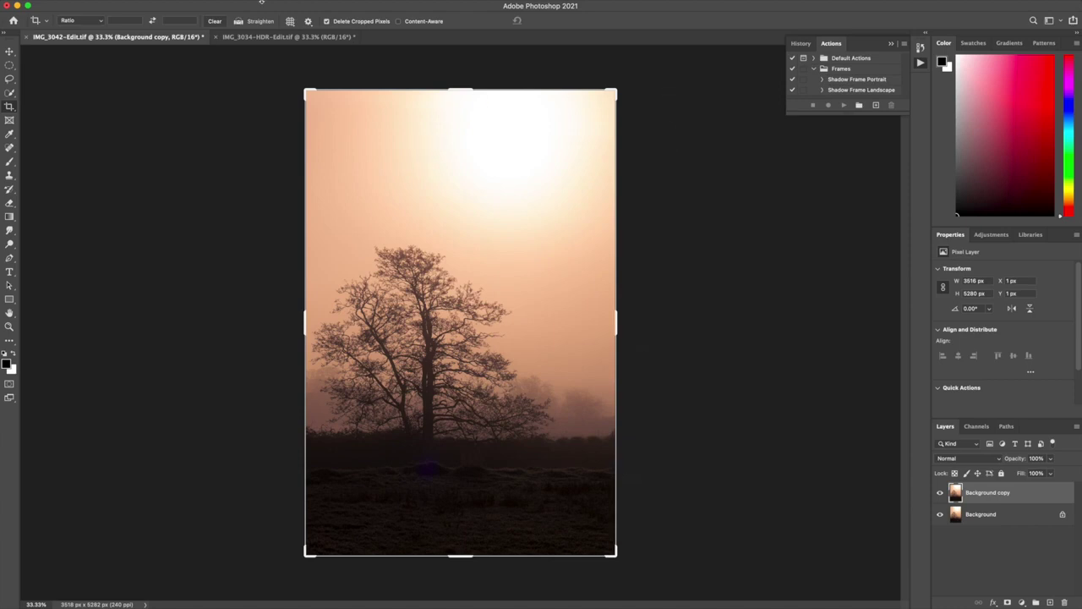
{"action": "mouse_move", "coordinate": [105, 6]}
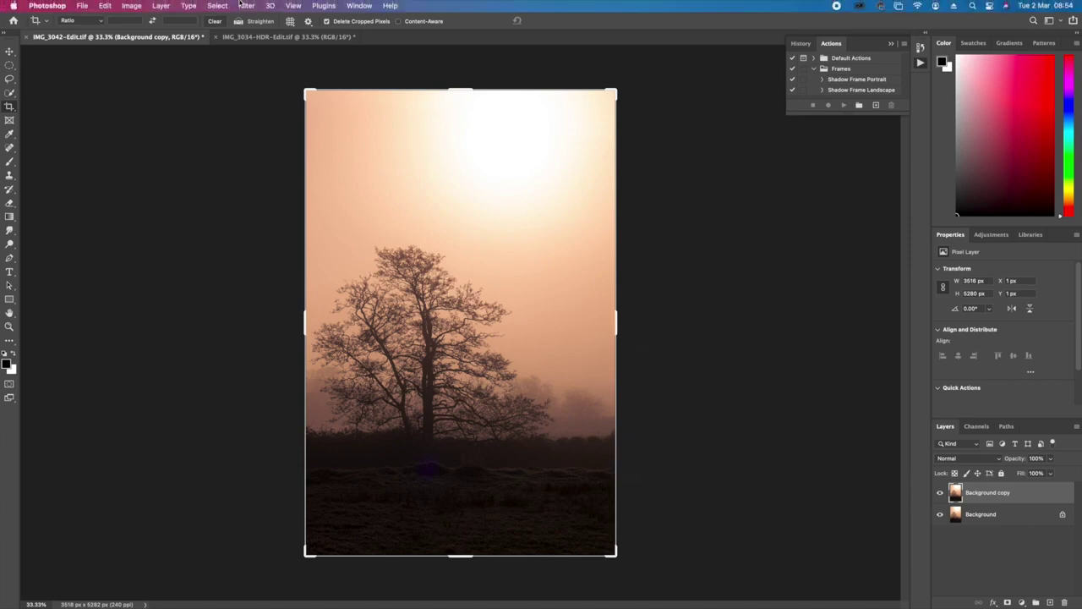
Step: Set the canvas extension colour to white and switch the size units to Percent
{"action": "left_click", "coordinate": [136, 6]}
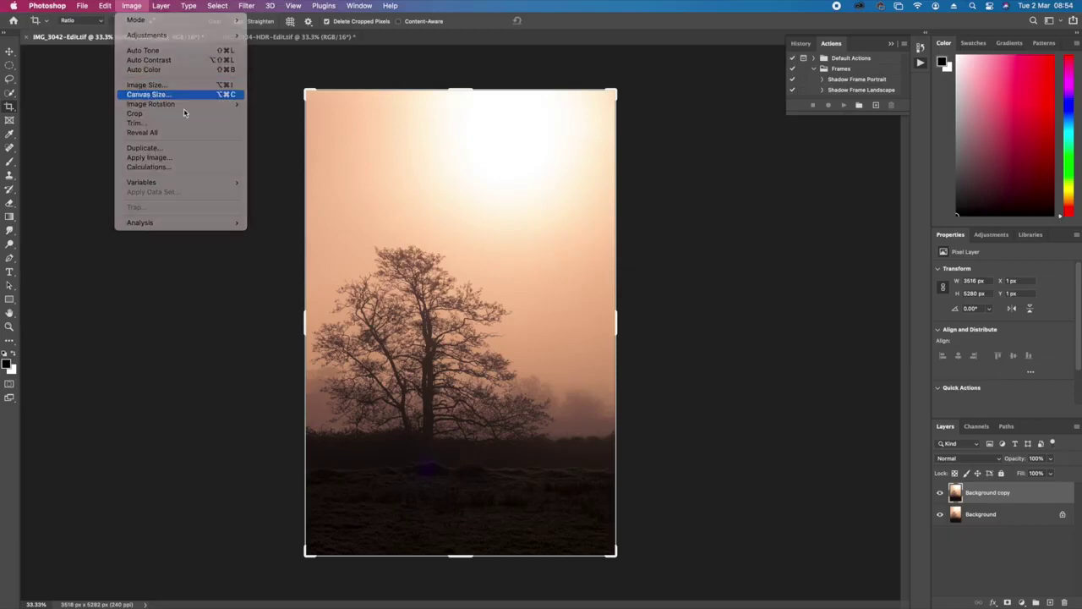
{"action": "left_click", "coordinate": [169, 94]}
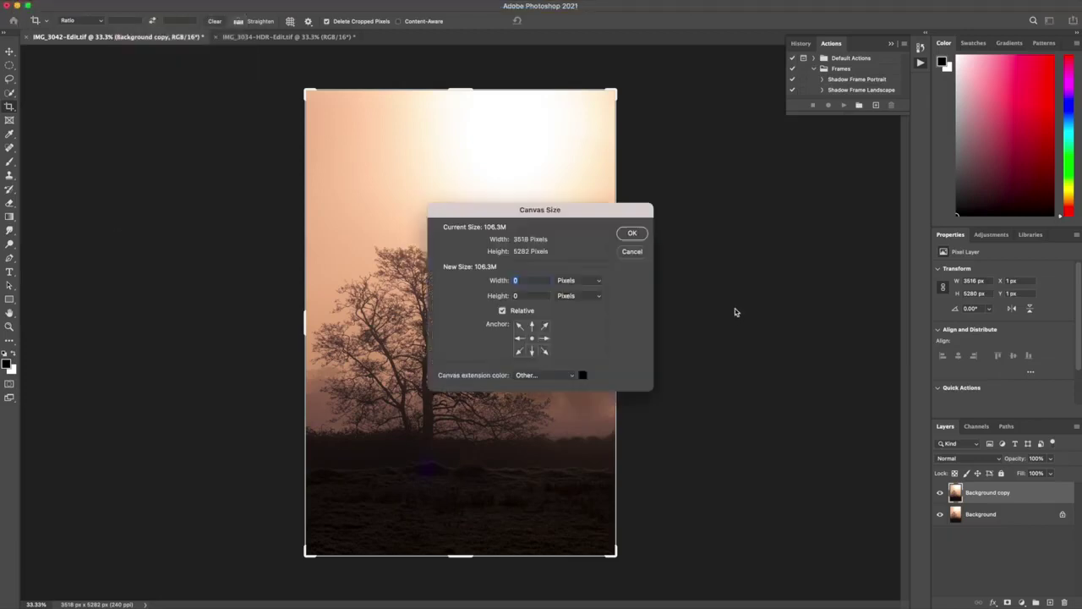
{"action": "left_click", "coordinate": [578, 376]}
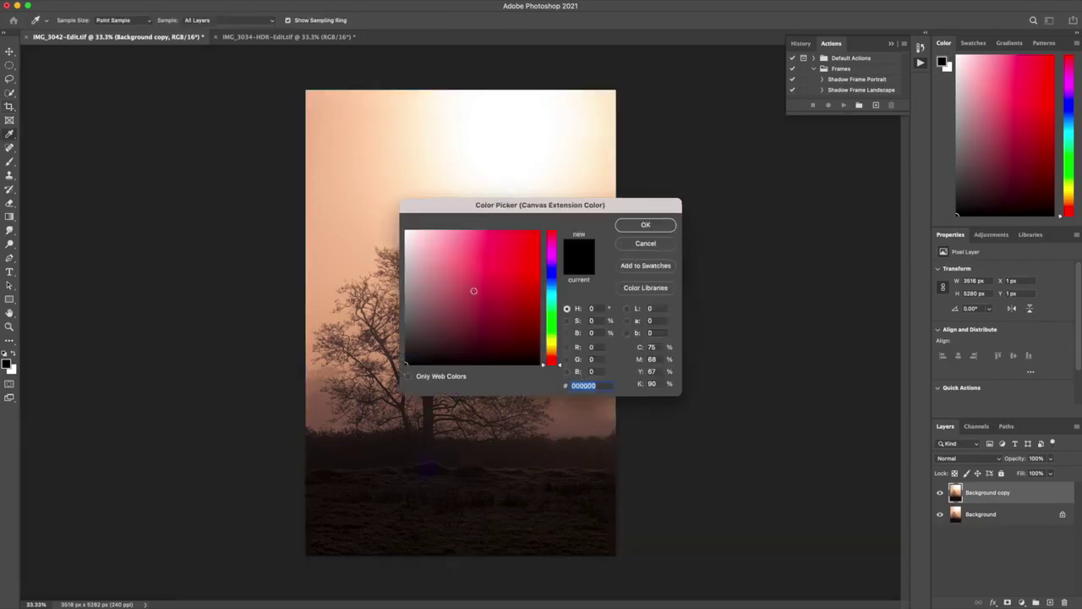
{"action": "left_click_drag", "start_coordinate": [474, 290], "coordinate": [382, 197]}
{"action": "left_click", "coordinate": [640, 230]}
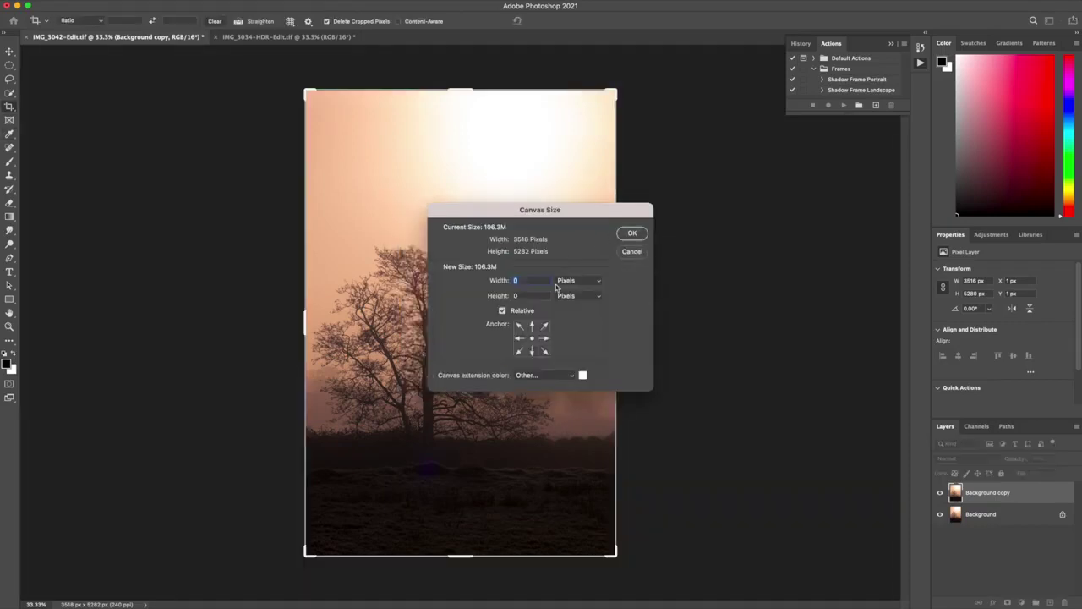
{"action": "left_click", "coordinate": [560, 284]}
{"action": "left_click", "coordinate": [572, 269]}
Step: Untick Relative and enter an absolute 120% width and 115% height
{"action": "left_click", "coordinate": [502, 312]}
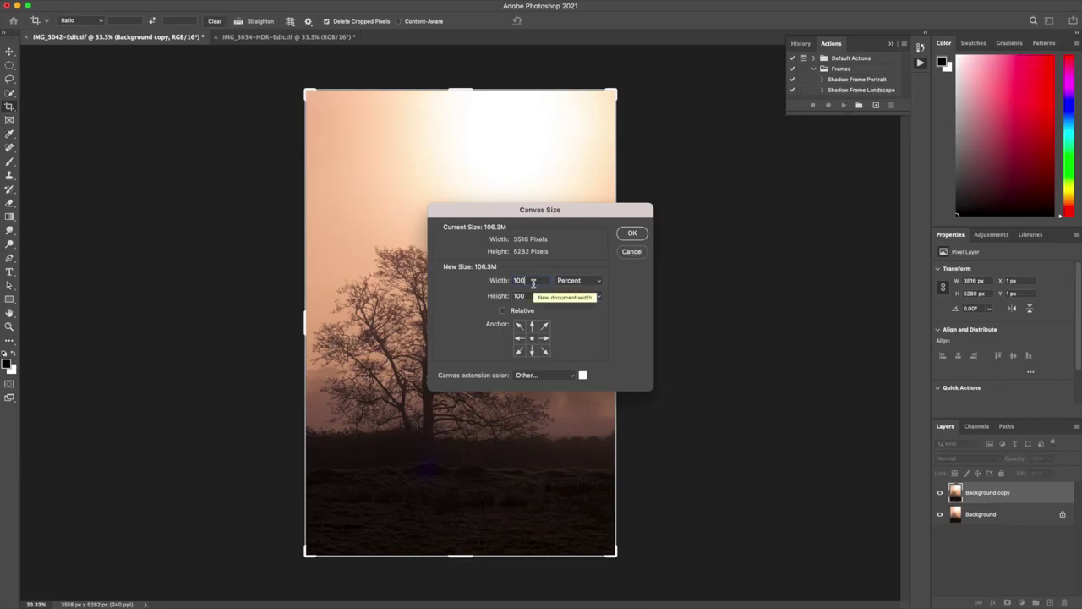
{"action": "key", "text": "BackSpace"}
{"action": "key", "text": "BackSpace"}
{"action": "key", "text": "BackSpace"}
{"action": "type", "text": "97.3"}
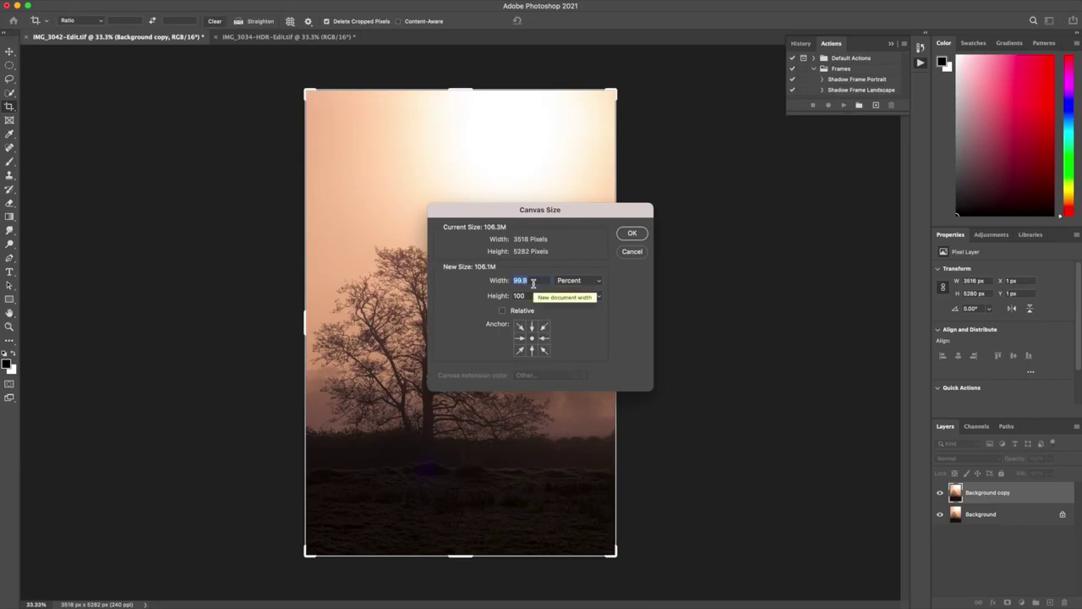
{"action": "double_click", "coordinate": [539, 282]}
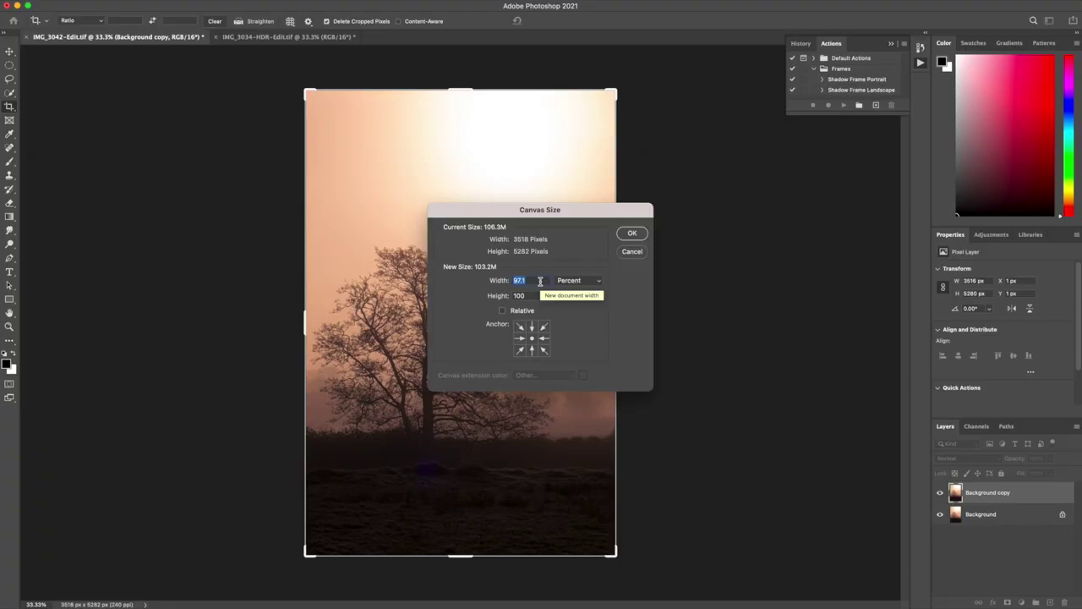
{"action": "type", "text": "120"}
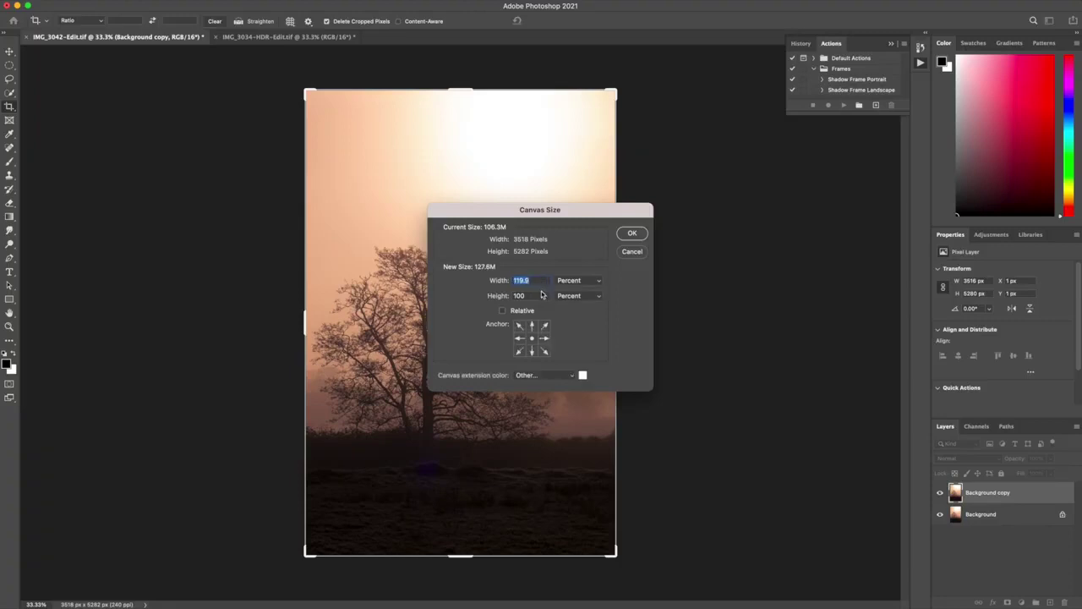
{"action": "key", "text": "Tab"}
{"action": "type", "text": "12"}
{"action": "key", "text": "BackSpace"}
{"action": "type", "text": "15"}
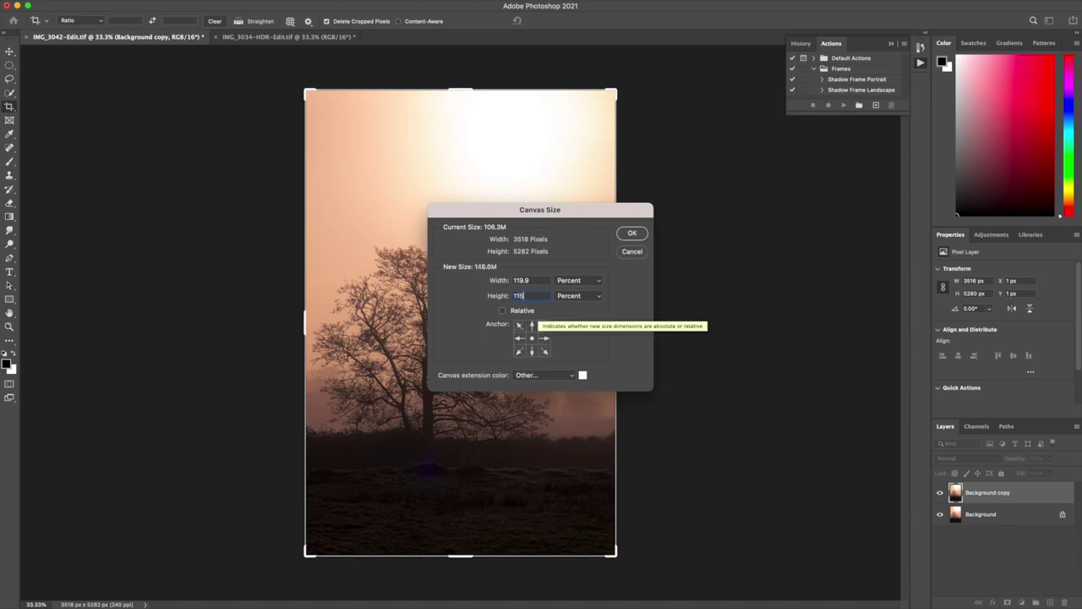
{"action": "left_click", "coordinate": [534, 282]}
{"action": "type", "text": "120"}
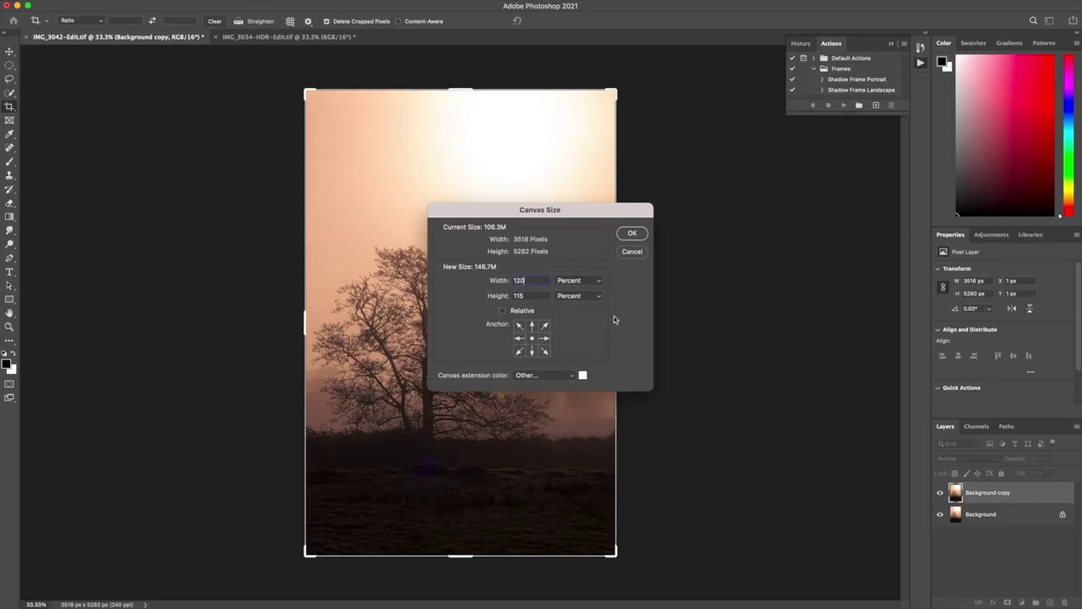
{"action": "key", "text": "Tab"}
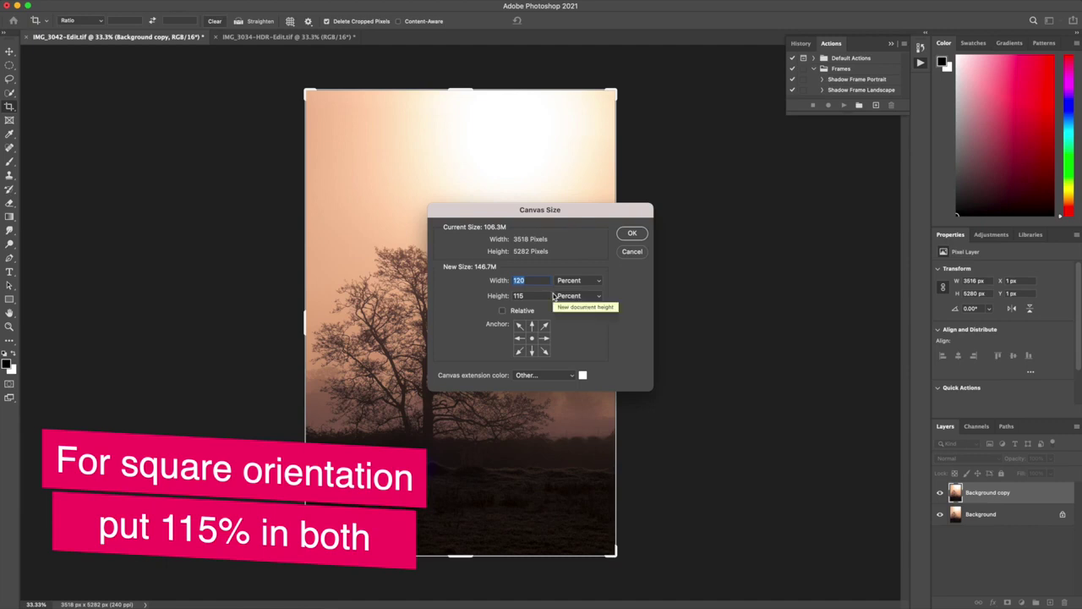
Step: Apply the white border and add a drop shadow: 34% opacity, distance 91, size 103, spread 0
{"action": "left_click", "coordinate": [629, 236]}
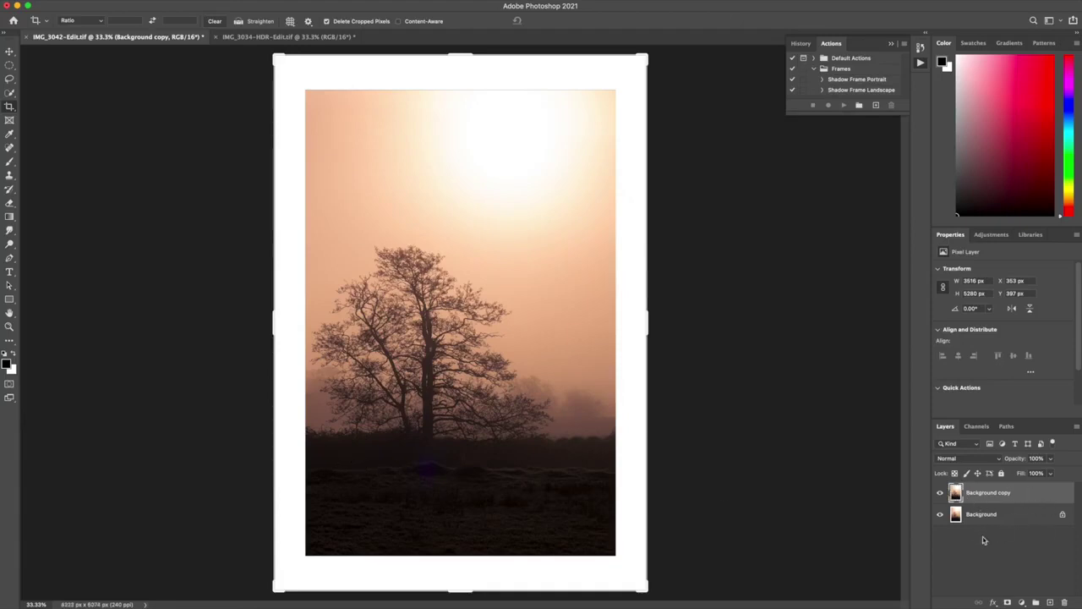
{"action": "left_click", "coordinate": [994, 602]}
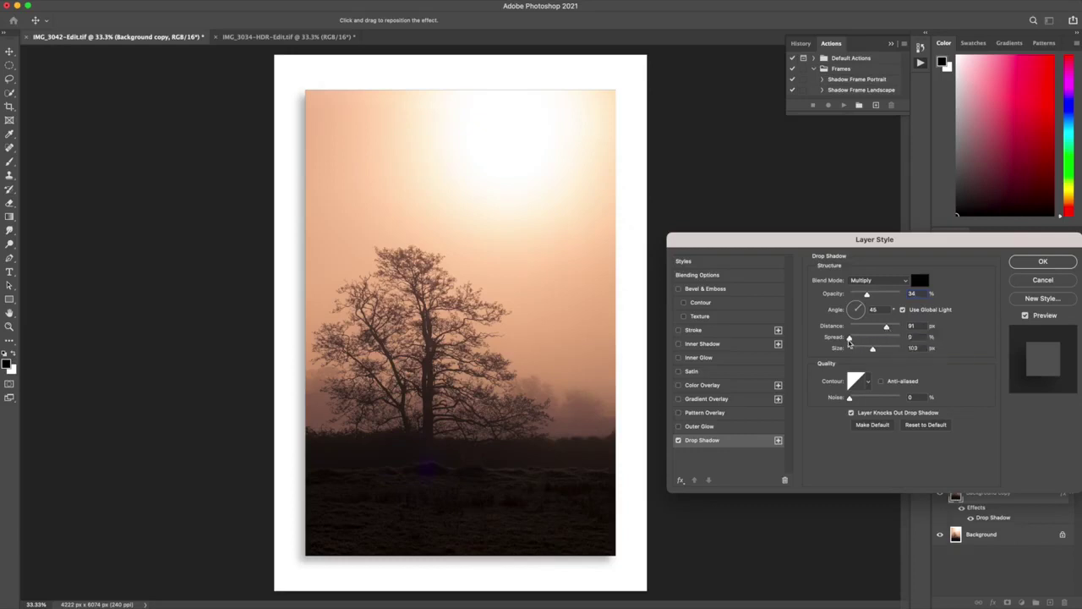
{"action": "left_click_drag", "start_coordinate": [850, 341], "coordinate": [892, 343]}
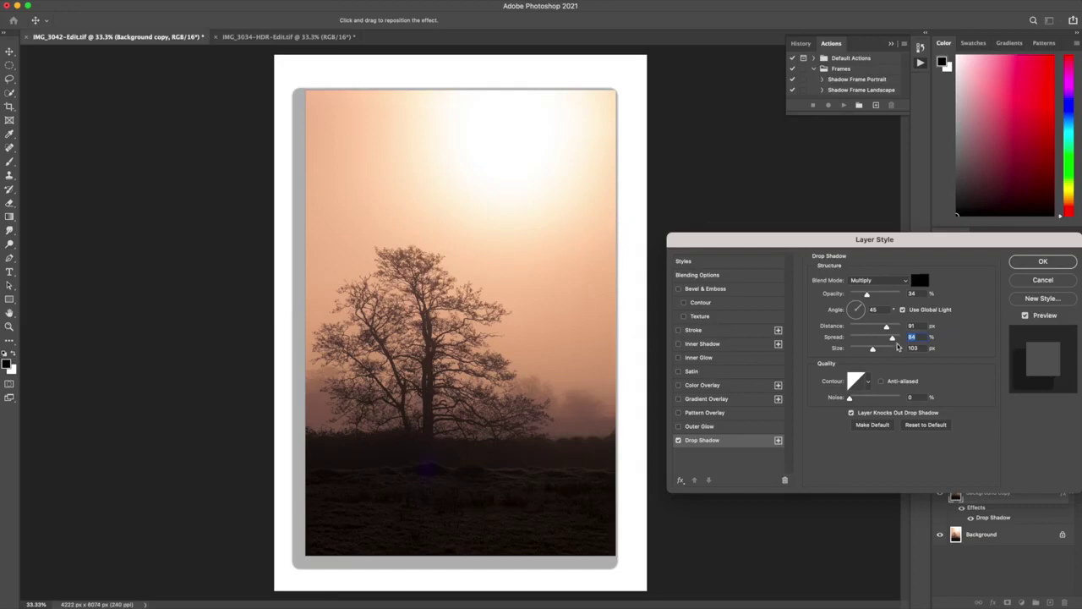
{"action": "left_click_drag", "start_coordinate": [895, 338], "coordinate": [842, 342]}
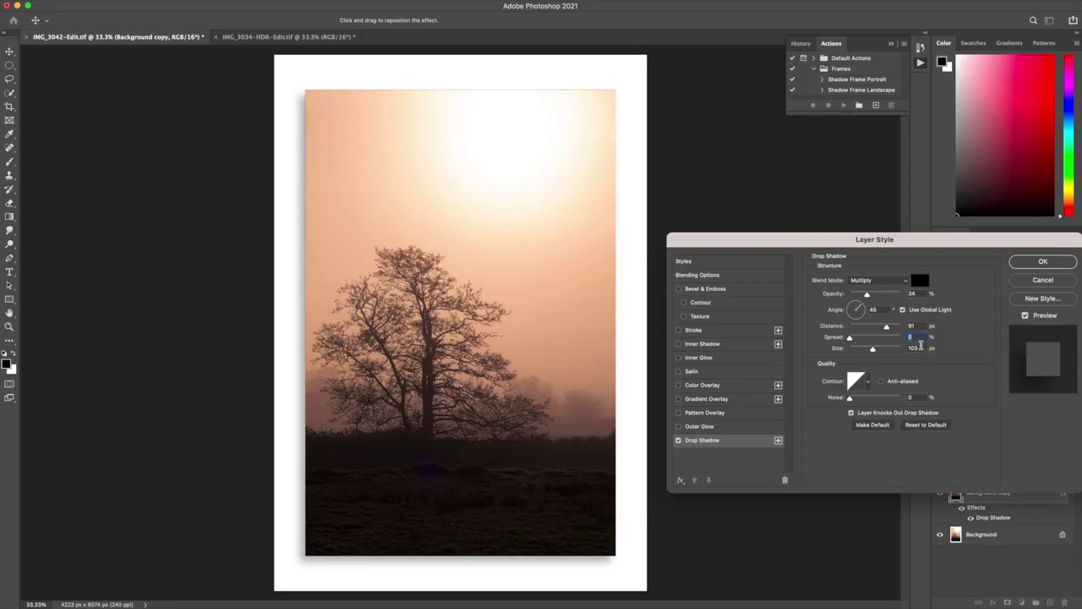
Step: Confirm the drop shadow and flatten the tree photo into a single Background layer
{"action": "left_click", "coordinate": [1029, 264]}
{"action": "key", "text": "c"}
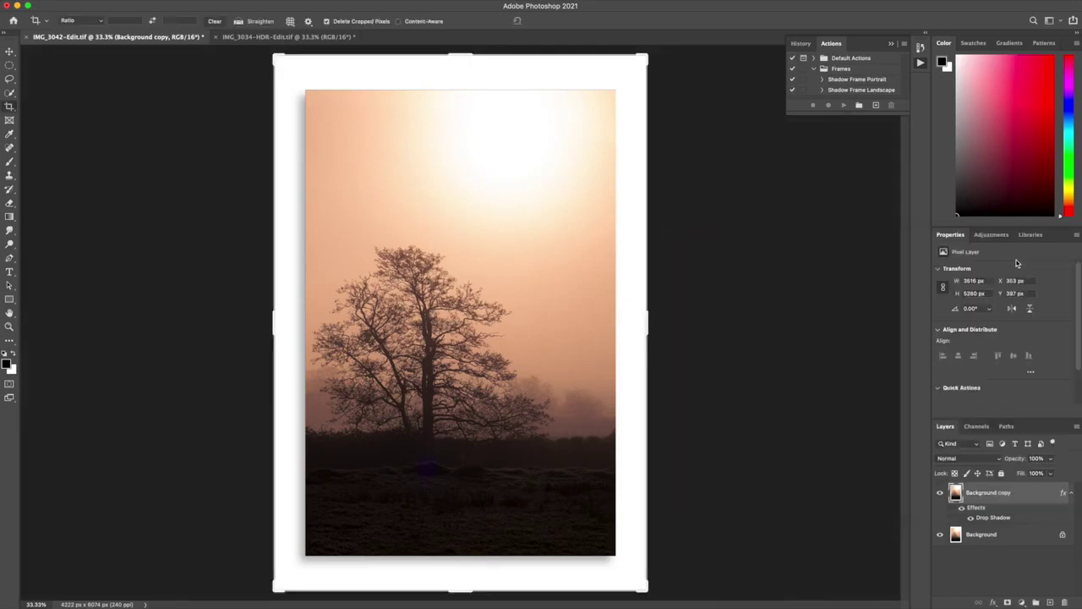
{"action": "left_click", "coordinate": [160, 6]}
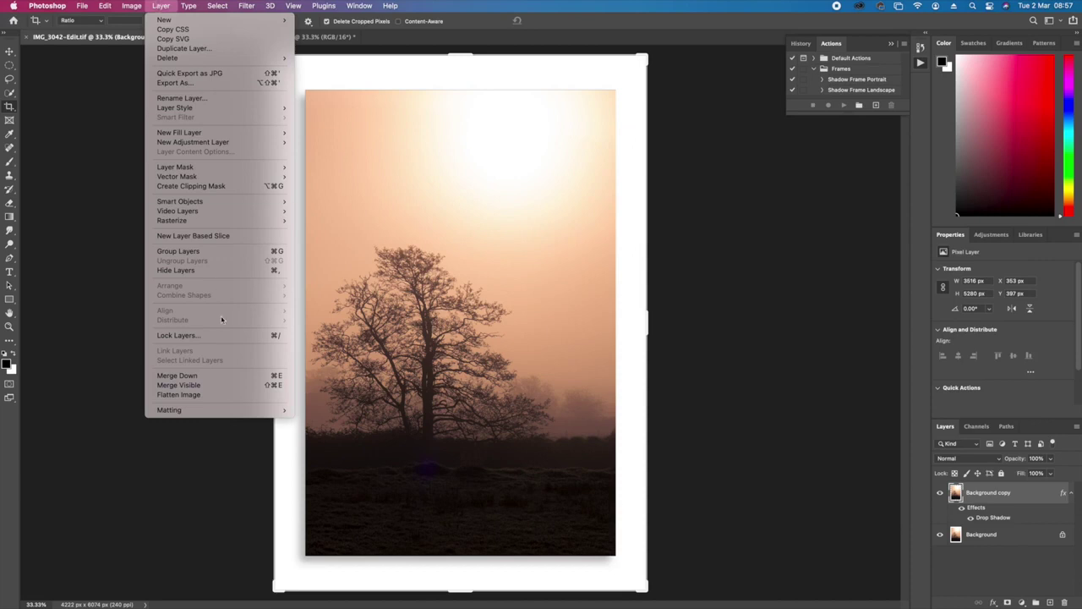
{"action": "left_click", "coordinate": [220, 396]}
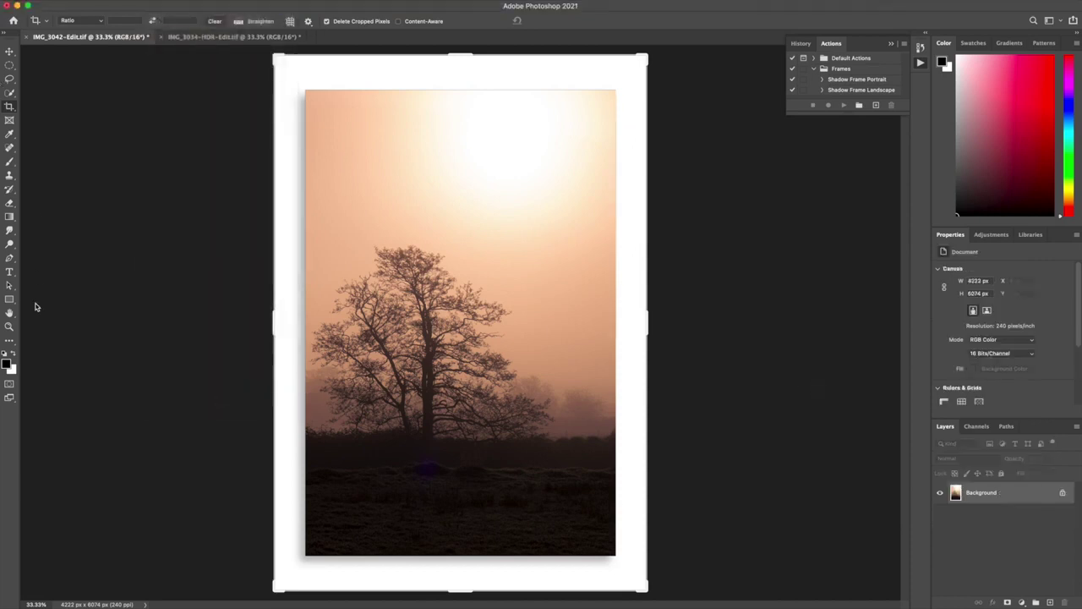
{"action": "left_click", "coordinate": [9, 327]}
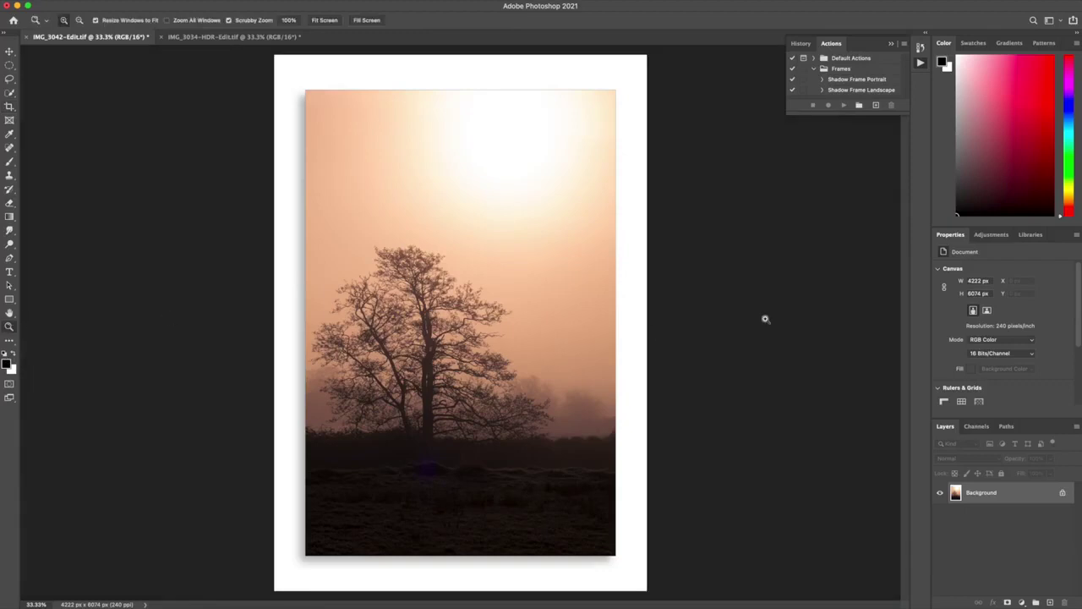
Step: Switch to IMG_3034-HDR-Edit.tif and duplicate its Background layer
{"action": "left_click", "coordinate": [206, 36]}
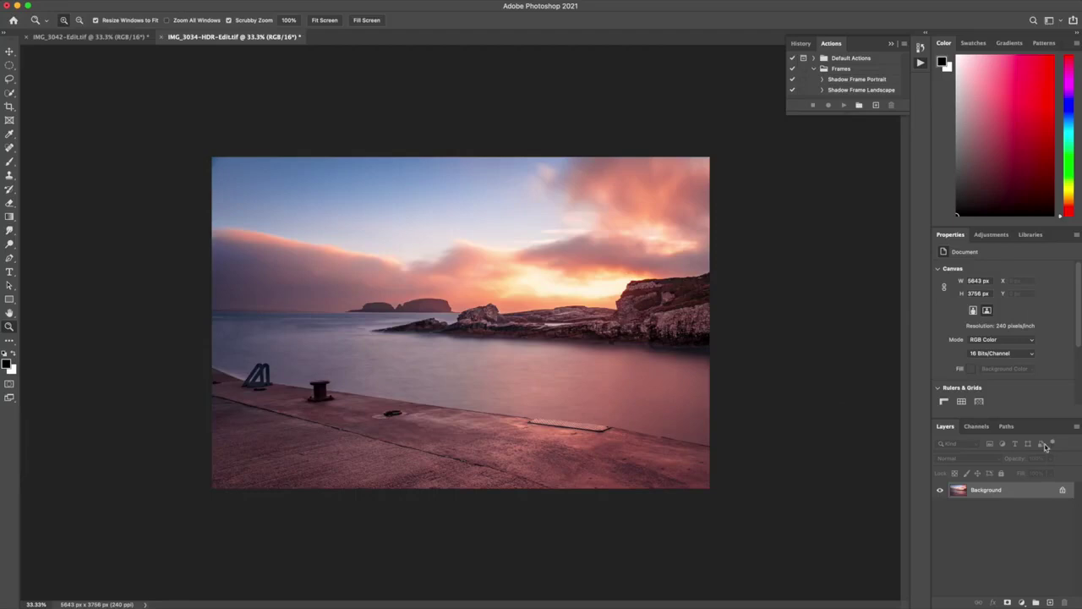
{"action": "left_click_drag", "start_coordinate": [1033, 495], "coordinate": [1050, 602]}
{"action": "mouse_move", "coordinate": [164, 5]}
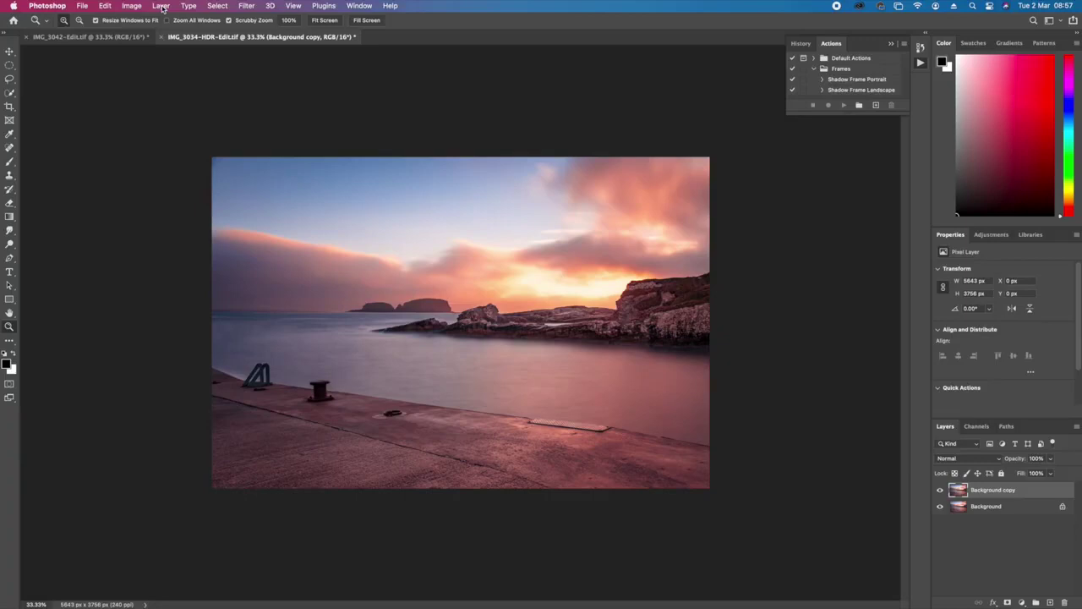
Step: Extend the seascape canvas by a relative 2 × 2 px in black 000000, making 5645 × 3758 px
{"action": "left_click", "coordinate": [133, 7]}
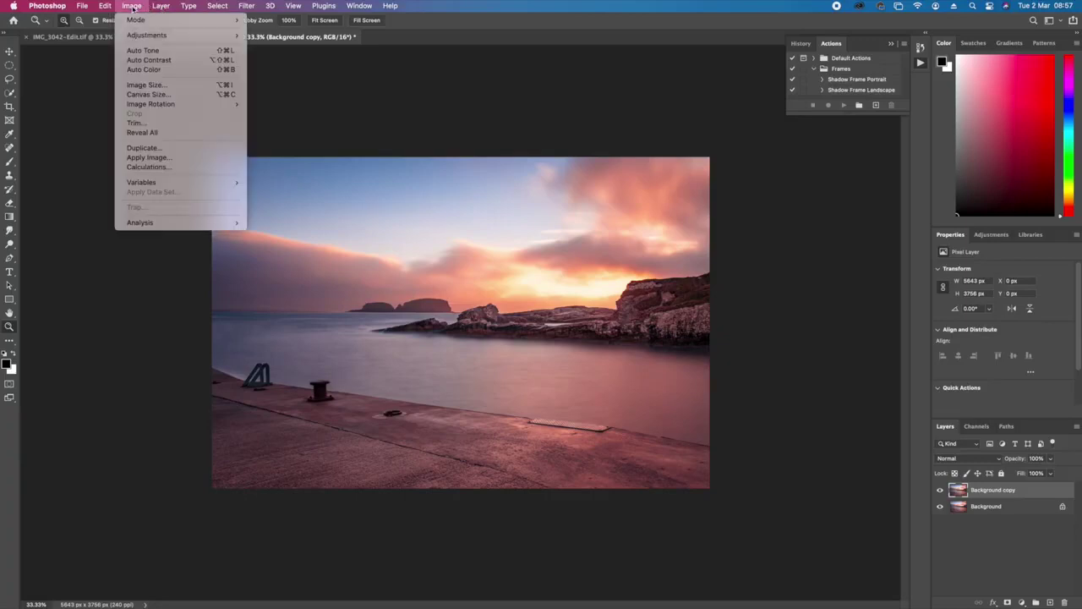
{"action": "left_click", "coordinate": [160, 95]}
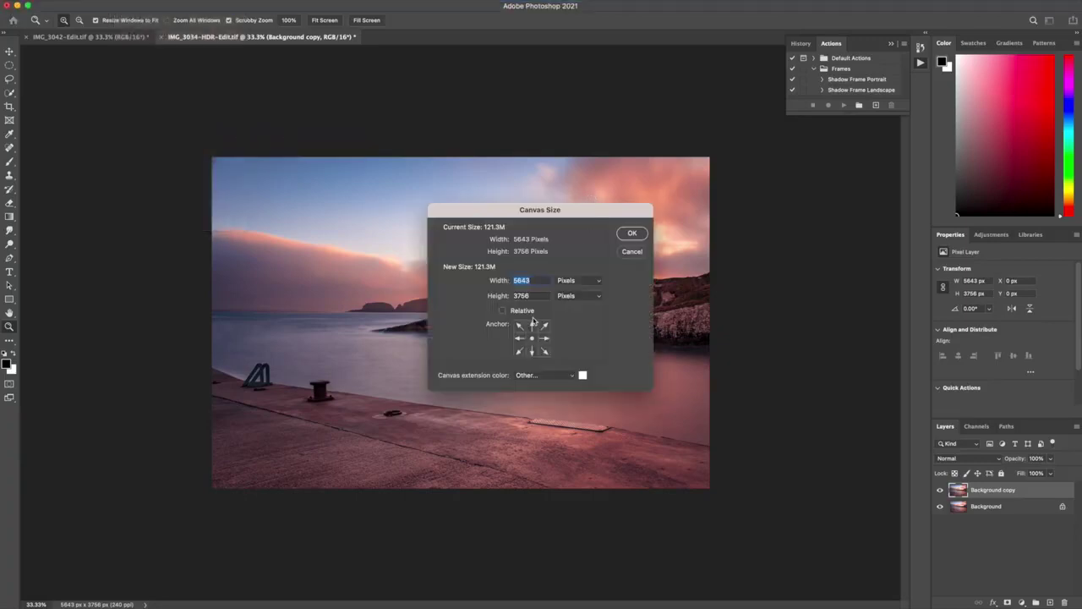
{"action": "left_click", "coordinate": [503, 311]}
{"action": "left_click", "coordinate": [582, 375]}
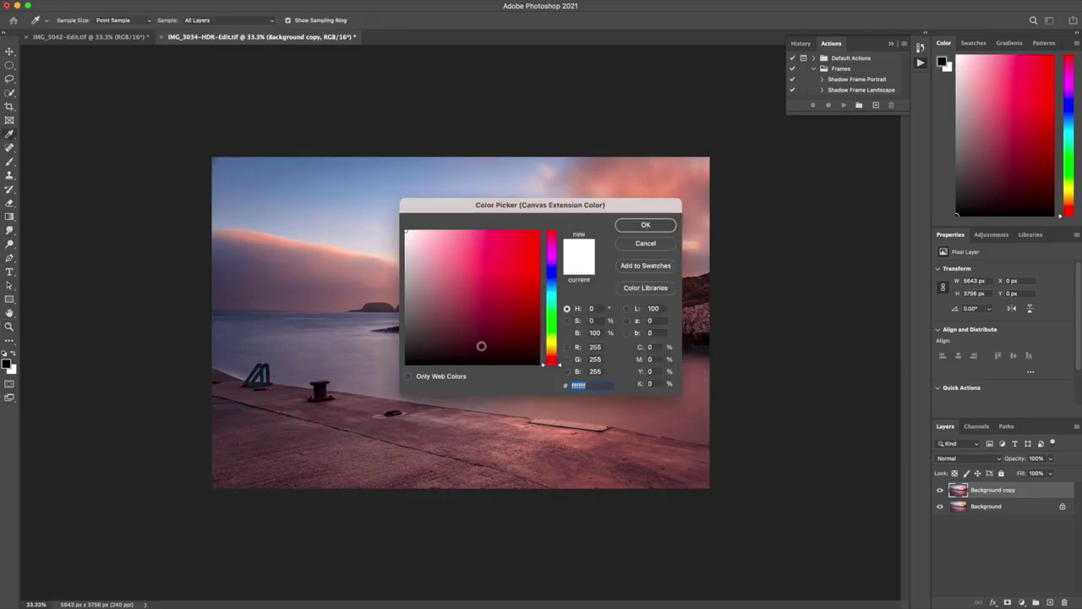
{"action": "type", "text": "000000"}
{"action": "left_click", "coordinate": [644, 226]}
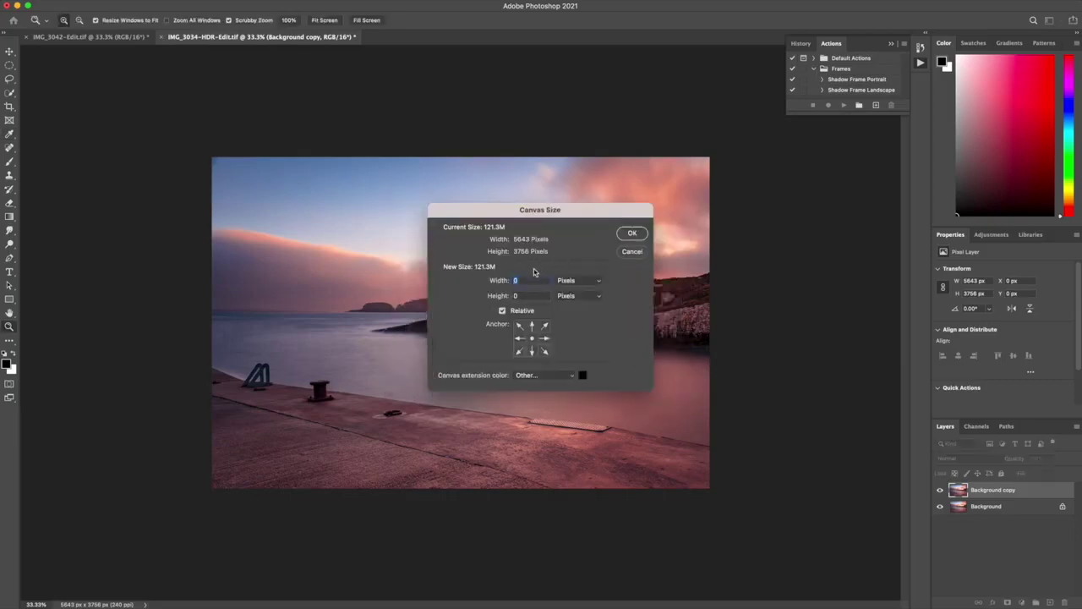
{"action": "type", "text": "2"}
{"action": "key", "text": "Tab"}
{"action": "type", "text": "2"}
{"action": "left_click", "coordinate": [636, 234]}
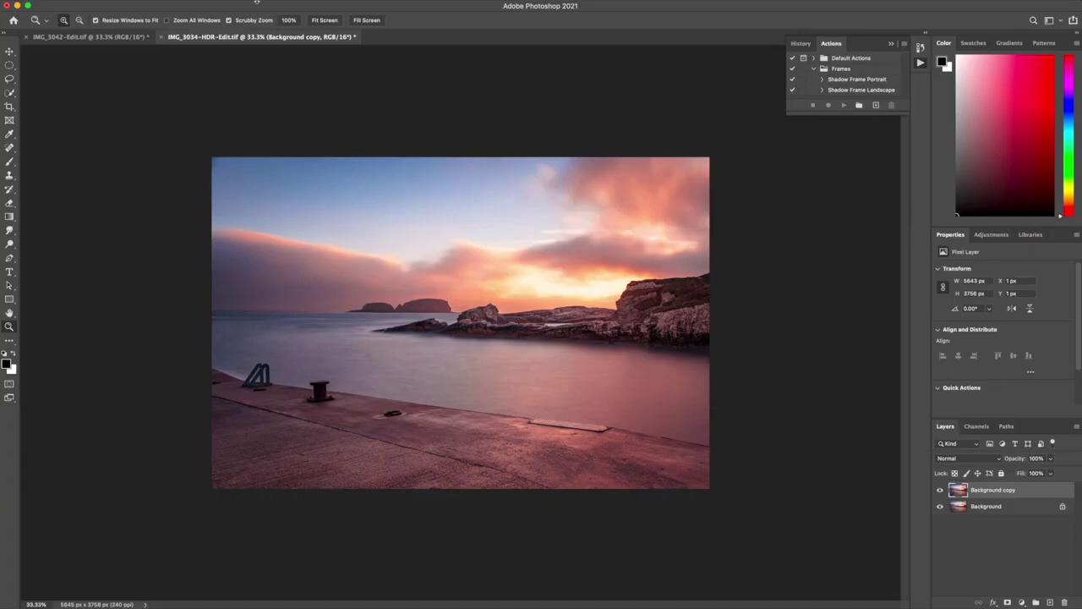
Step: Extend the seascape canvas in white ffffff to an absolute 115% width and 120% height
{"action": "left_click", "coordinate": [142, 6]}
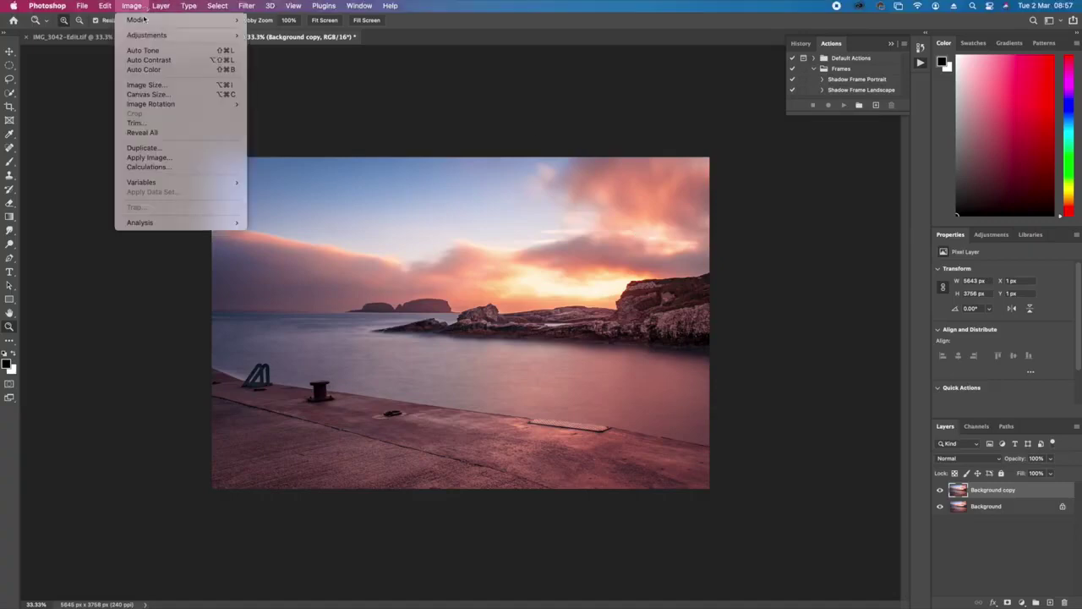
{"action": "left_click", "coordinate": [165, 94]}
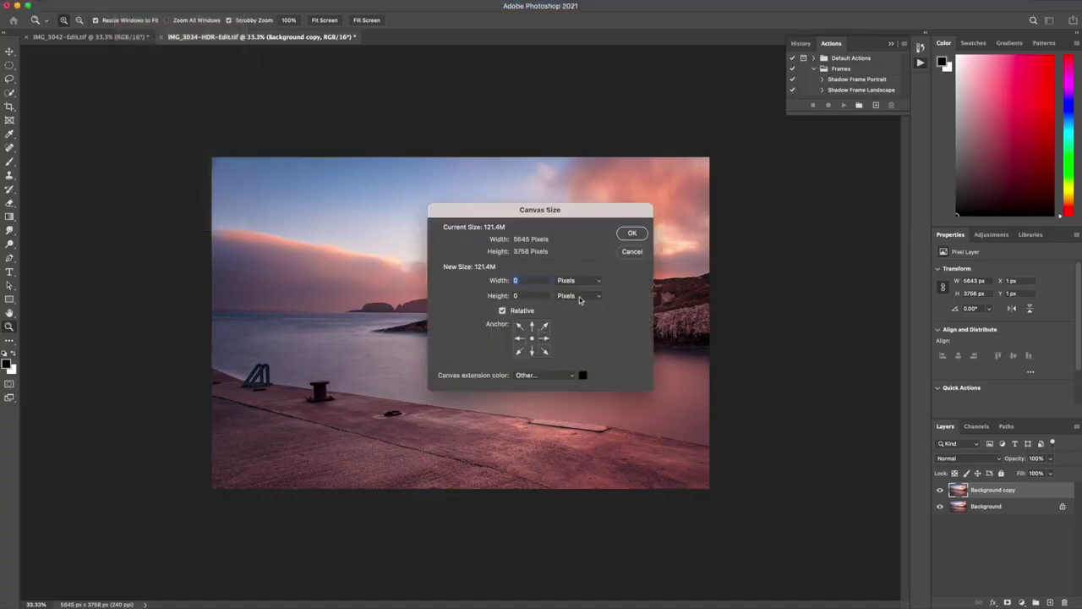
{"action": "left_click", "coordinate": [582, 375]}
{"action": "type", "text": "ffffff"}
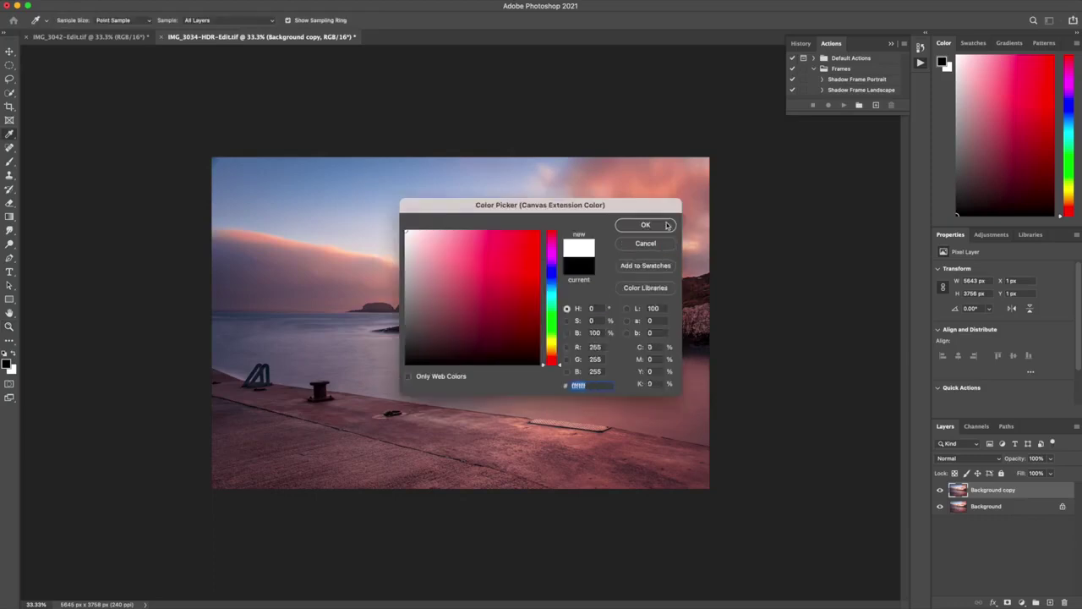
{"action": "left_click", "coordinate": [667, 225]}
{"action": "left_click", "coordinate": [516, 311]}
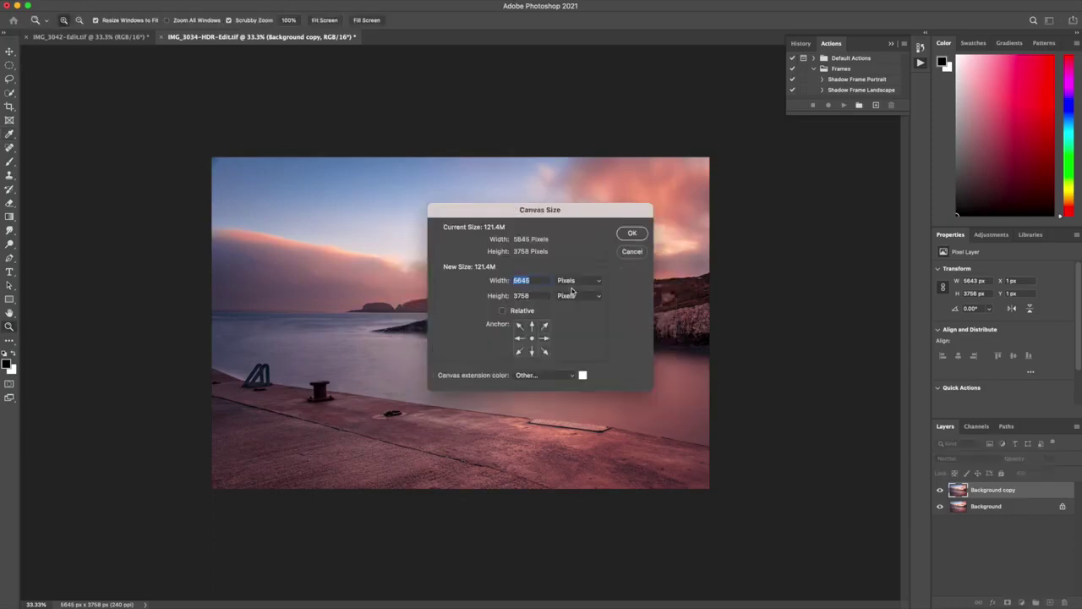
{"action": "left_click", "coordinate": [578, 280]}
{"action": "left_click", "coordinate": [560, 271]}
{"action": "type", "text": "115"}
{"action": "key", "text": "Tab"}
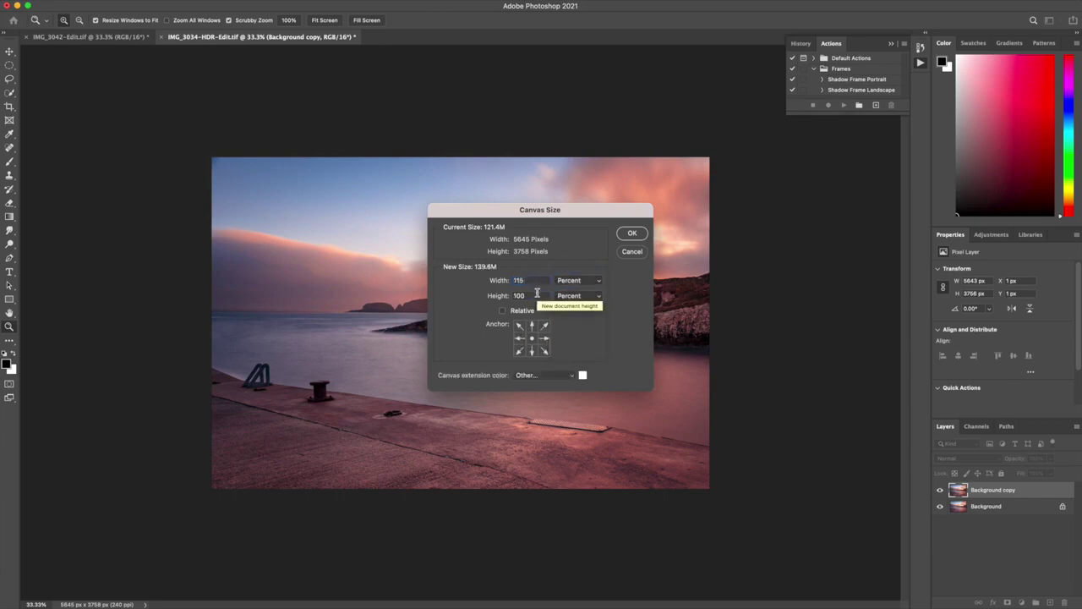
{"action": "type", "text": "120"}
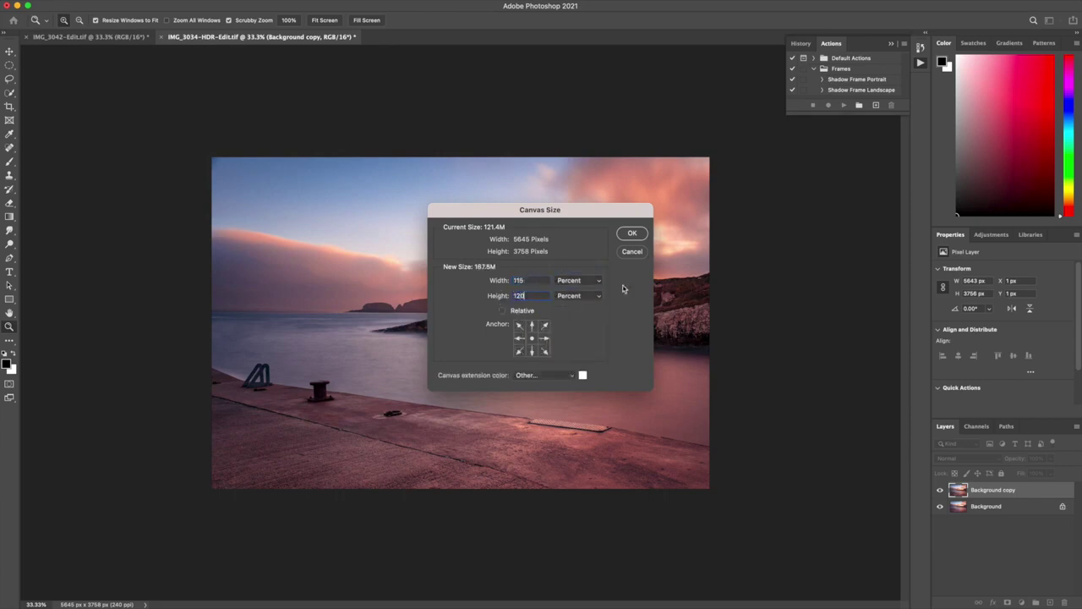
{"action": "left_click", "coordinate": [630, 237]}
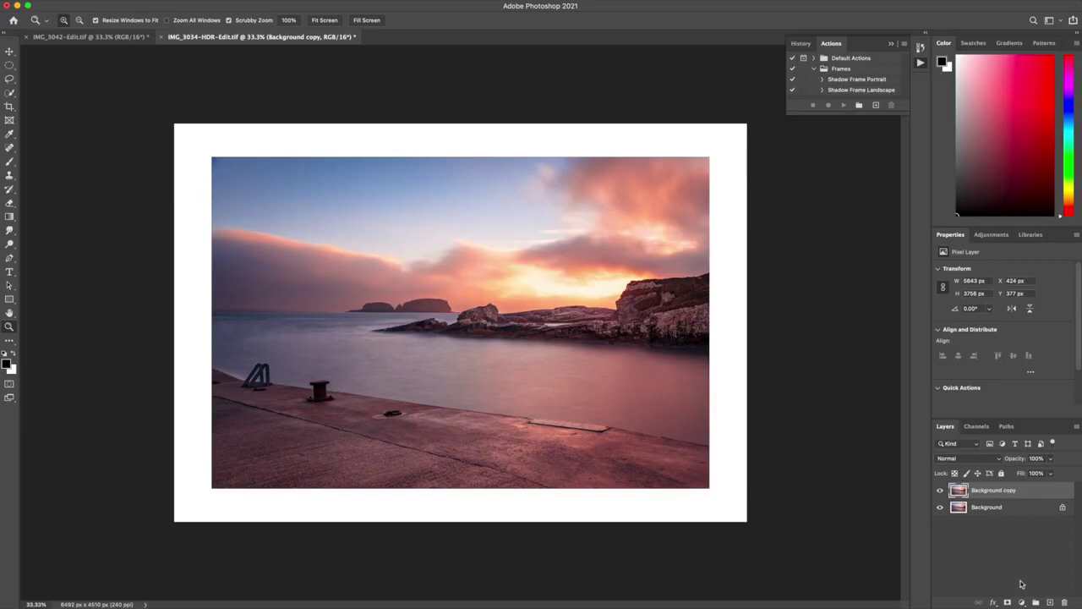
Step: Add a Drop Shadow to the seascape layer with opacity set to 34%
{"action": "left_click", "coordinate": [993, 601]}
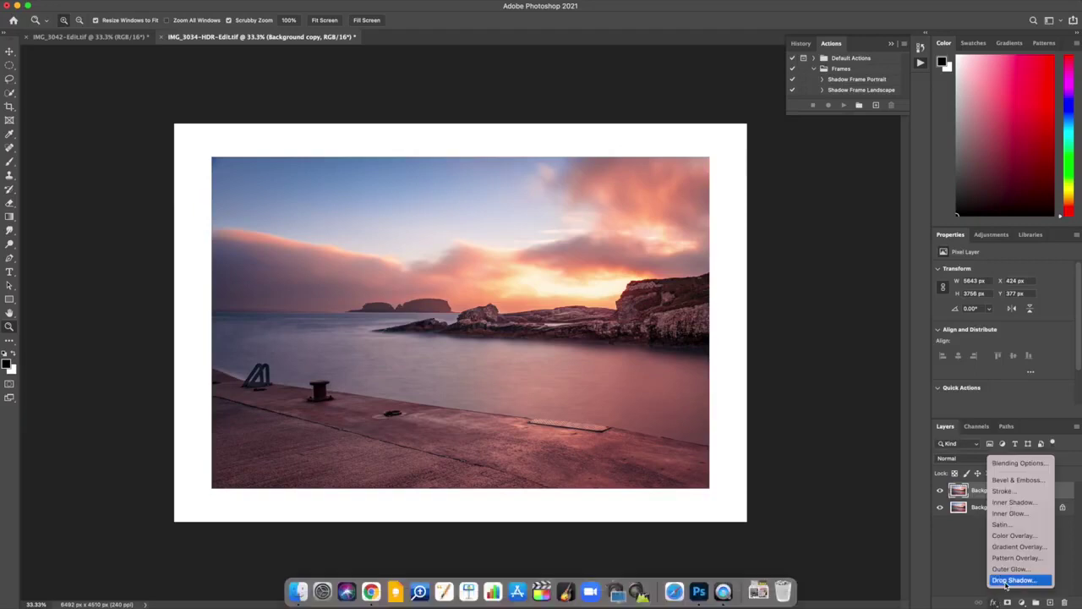
{"action": "left_click", "coordinate": [1006, 585]}
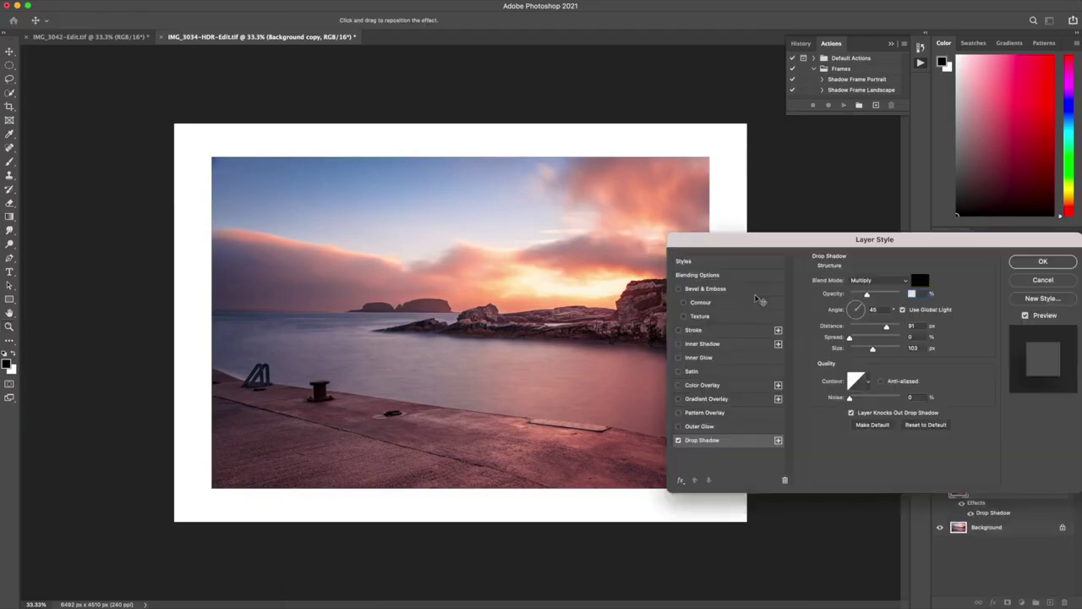
{"action": "type", "text": "34"}
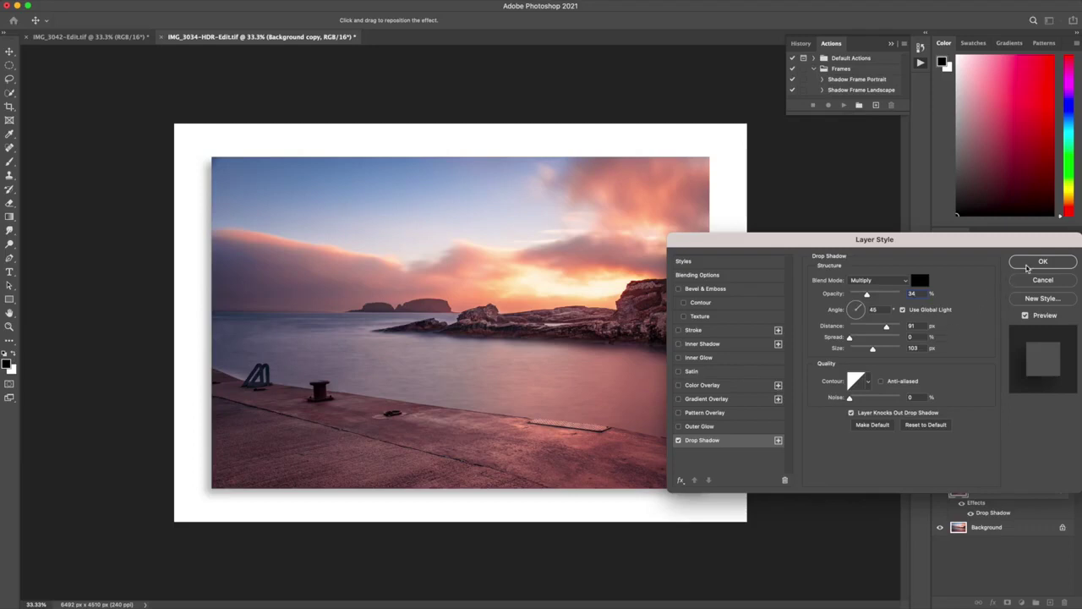
Step: Apply the shadow, flatten the seascape, then view the tree photo and return to the seascape
{"action": "left_click", "coordinate": [1035, 267]}
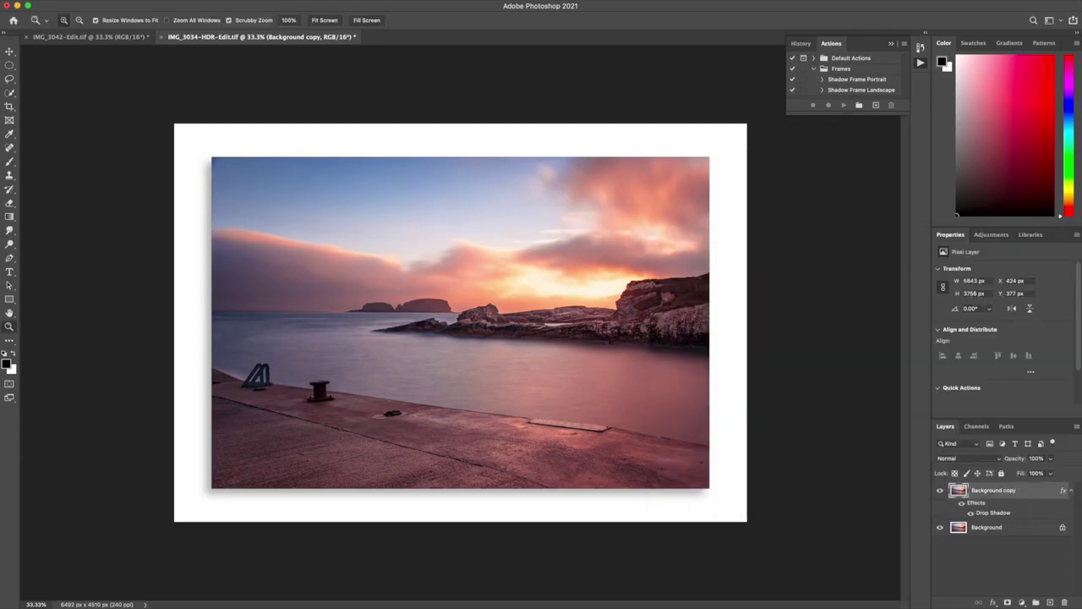
{"action": "left_click", "coordinate": [161, 6]}
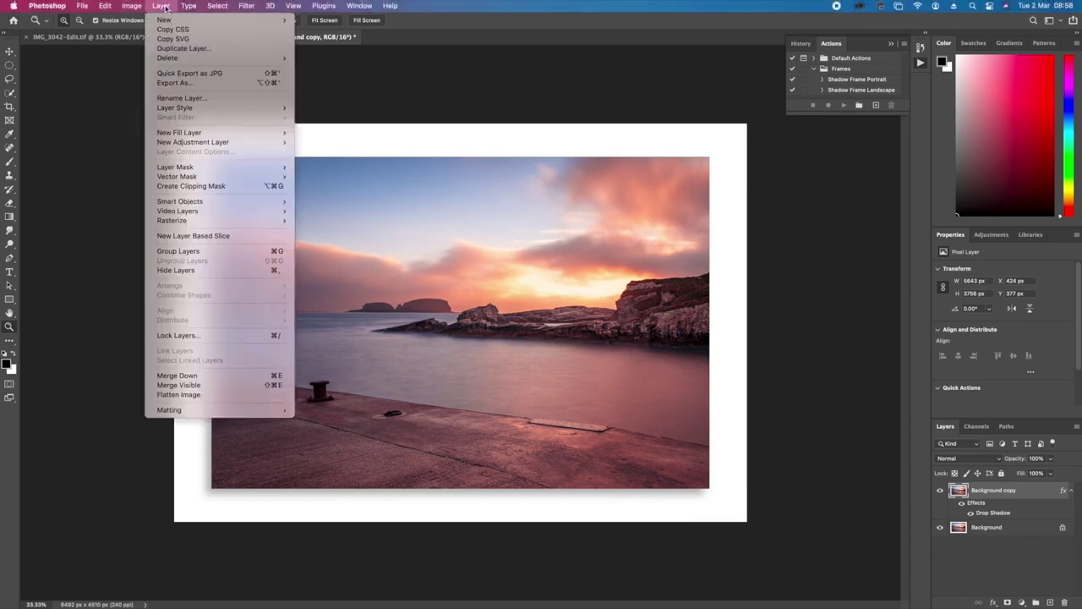
{"action": "left_click", "coordinate": [206, 395]}
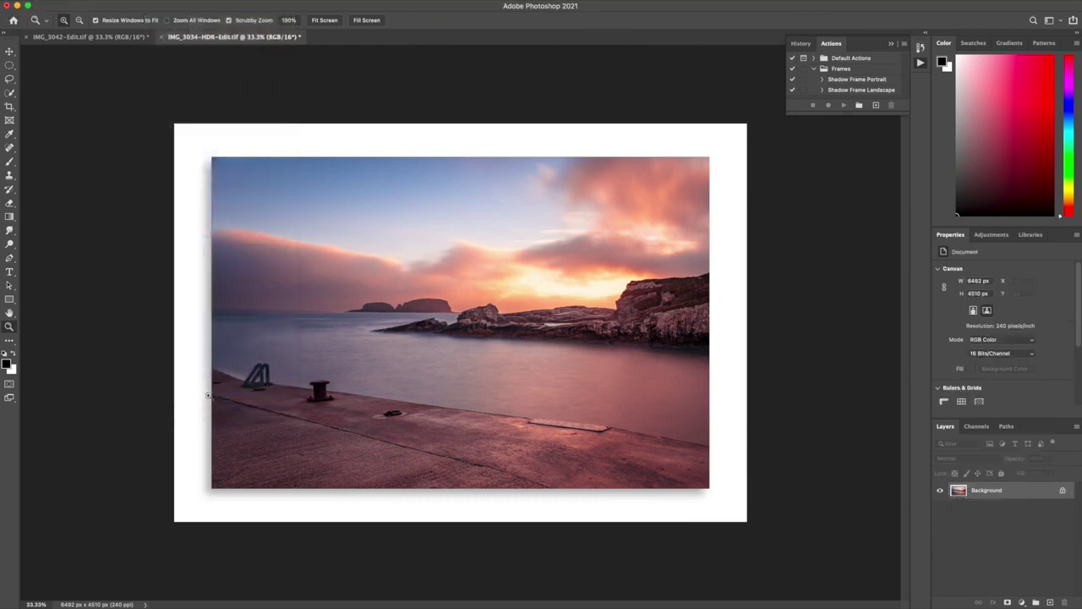
{"action": "left_click", "coordinate": [80, 37]}
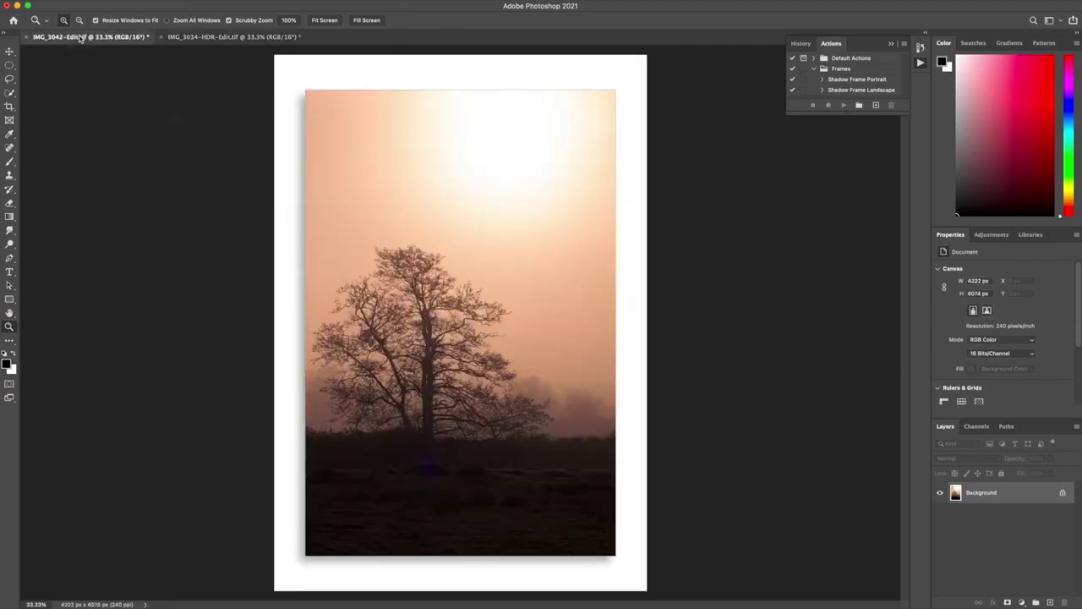
{"action": "left_click", "coordinate": [191, 37]}
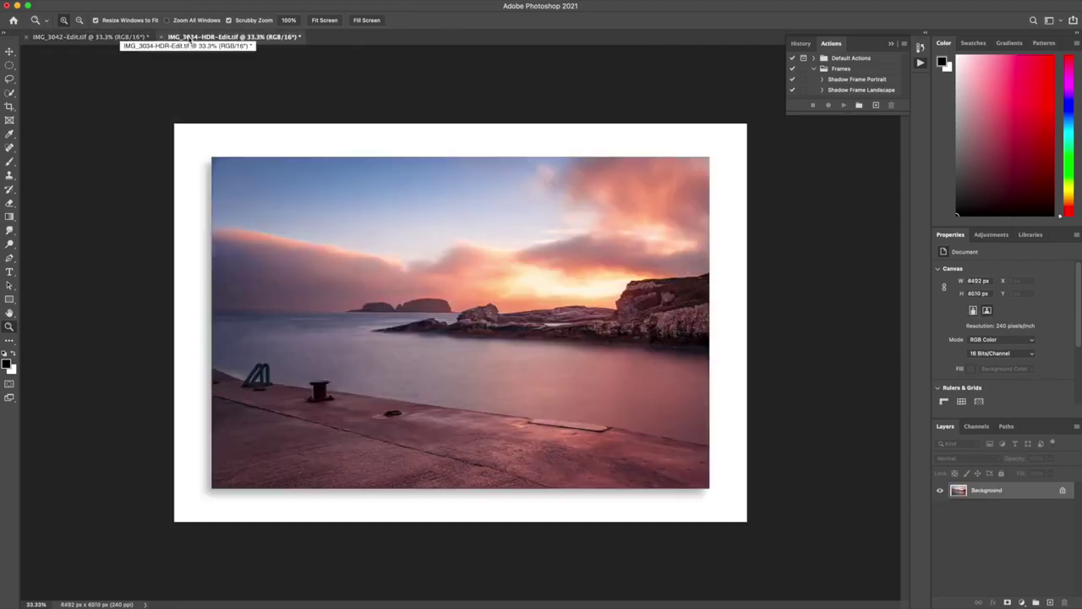